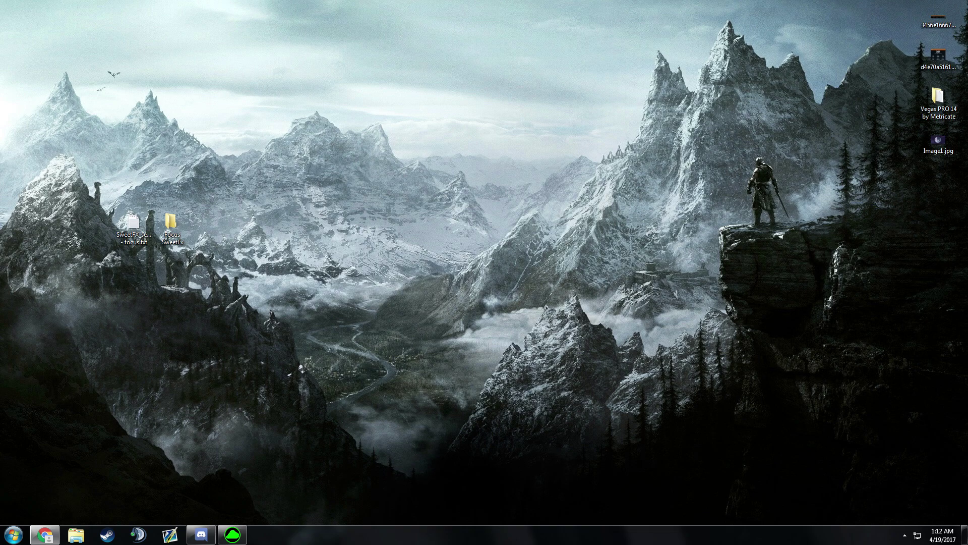
Bring the browser with the Sweet FX Focus folder in Google Drive into view, then move it aside to reach the desktop.
left_click_drag(466, 0, 454, 102)
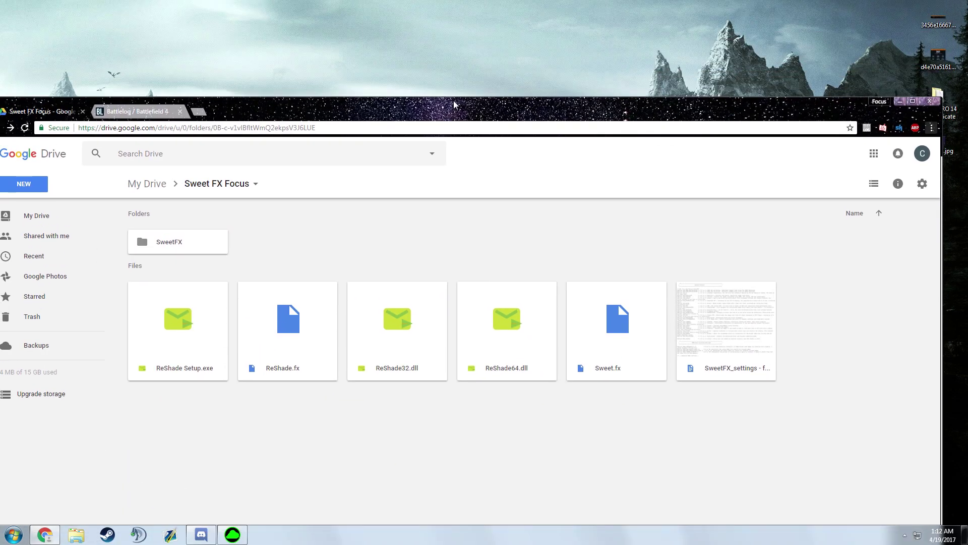
double_click(454, 102)
left_click(170, 221)
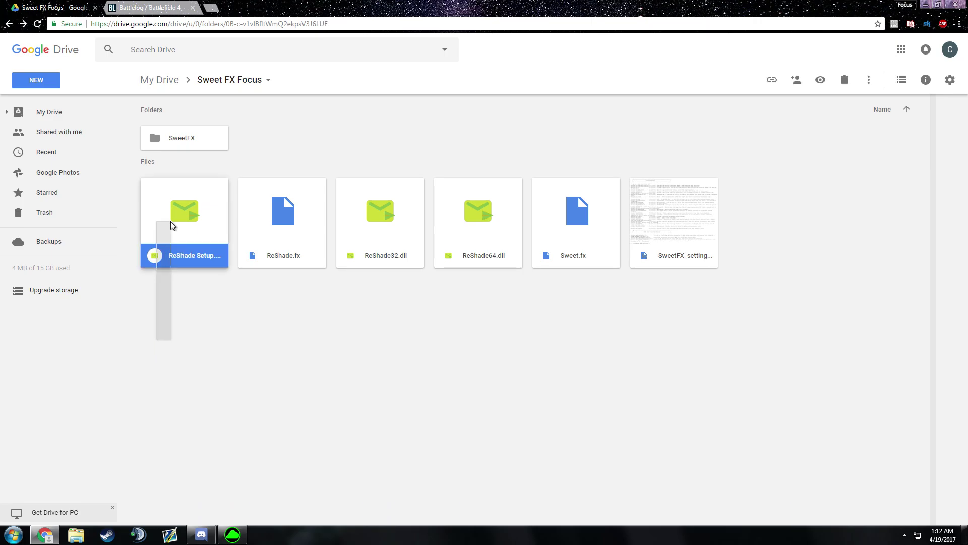
left_click_drag(292, 7, 346, 134)
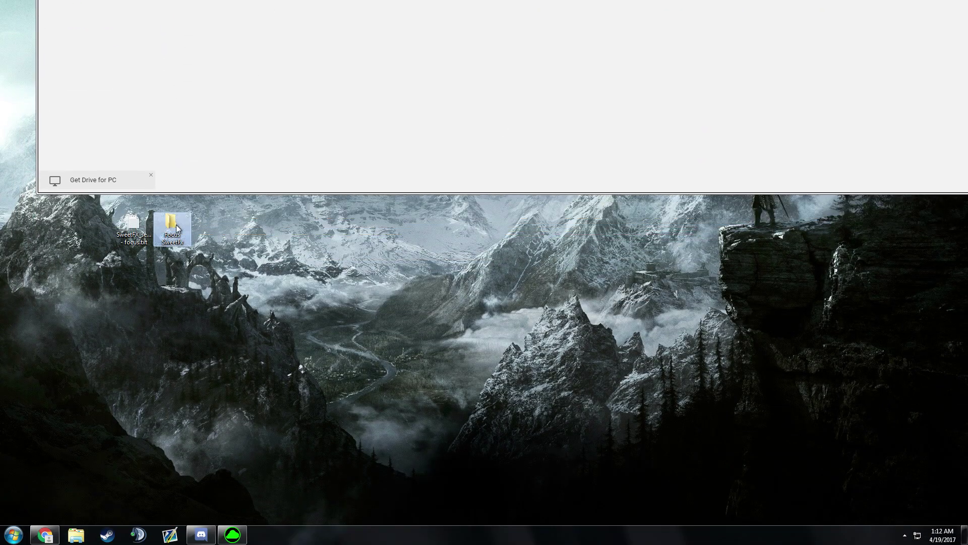
Open the Focus SweetFx folder on the desktop and review the files it contains.
double_click(177, 225)
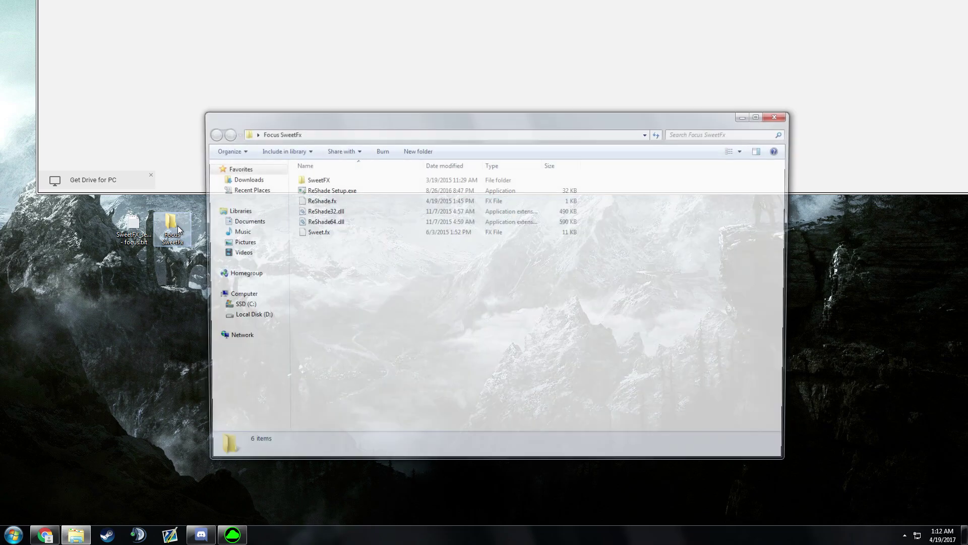
left_click_drag(350, 132, 404, 128)
left_click(229, 246)
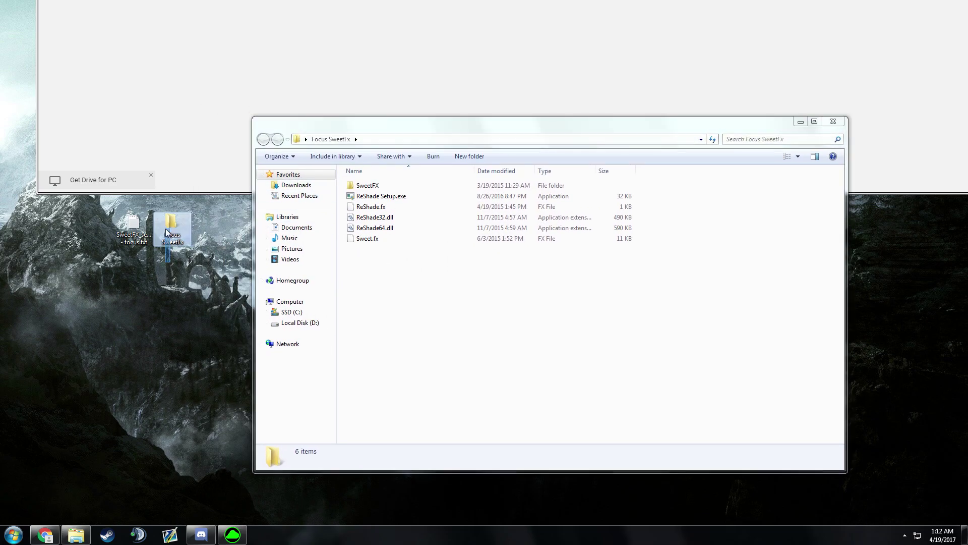
left_click_drag(398, 306, 367, 188)
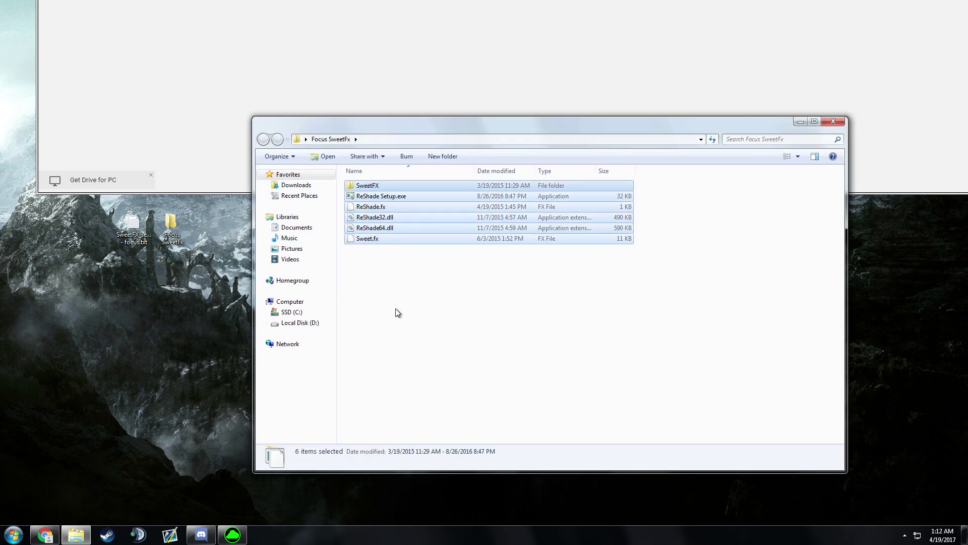
left_click(394, 299)
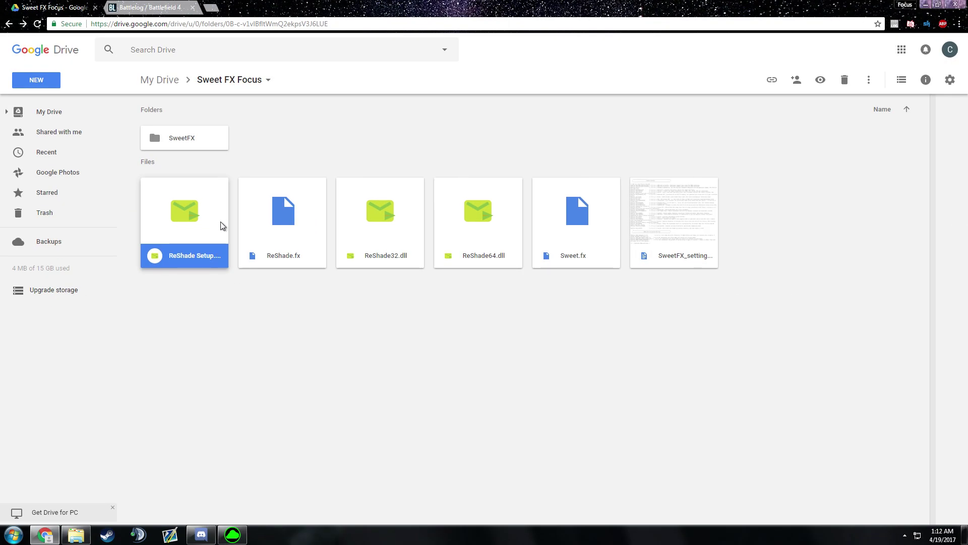
Review the files of the Sweet FX Focus folder in Google Drive, including SweetFX_settings - focus.txt.
left_click_drag(197, 341, 589, 398)
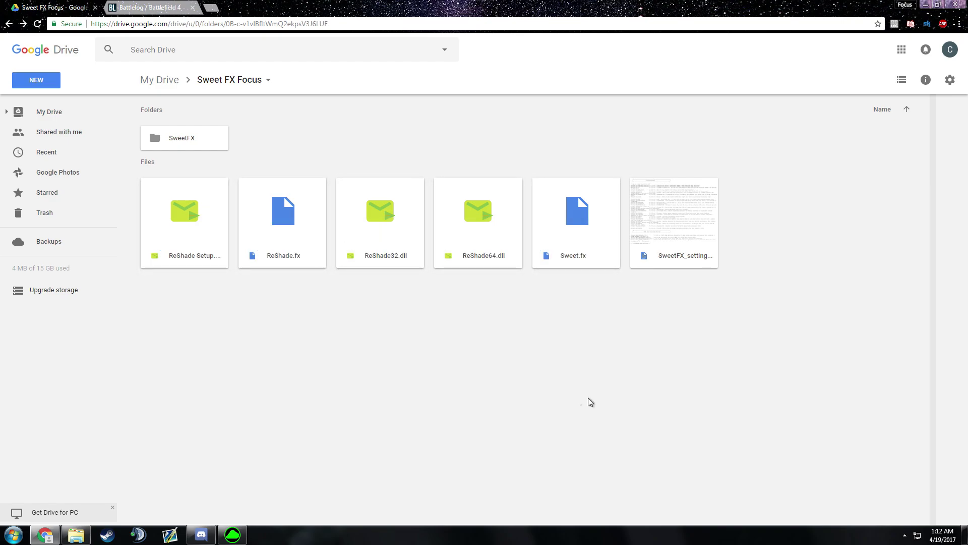
left_click(662, 230)
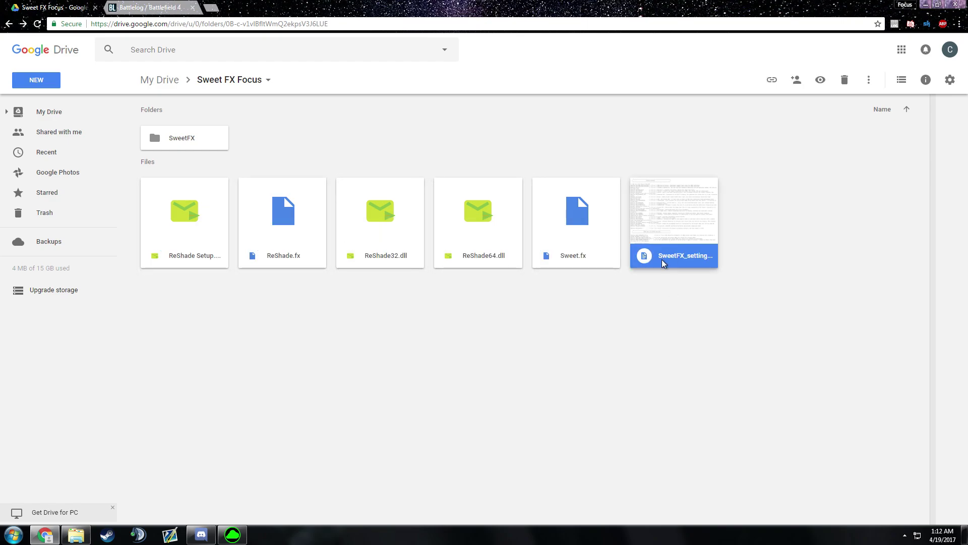
left_click_drag(664, 221, 682, 259)
left_click(499, 338)
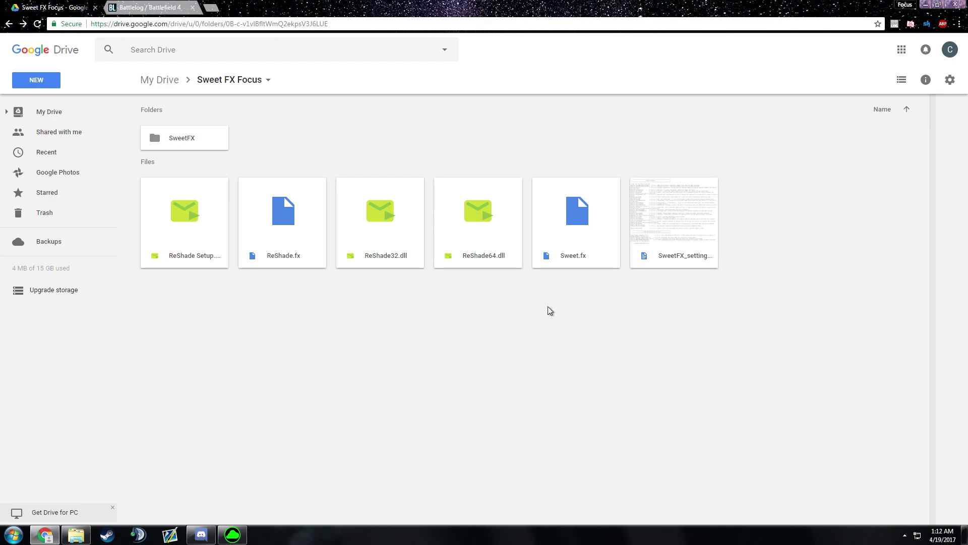
Look inside the SweetFX subfolder in Google Drive, return to Sweet FX Focus and minimize the browser.
left_click_drag(550, 310, 222, 182)
double_click(184, 141)
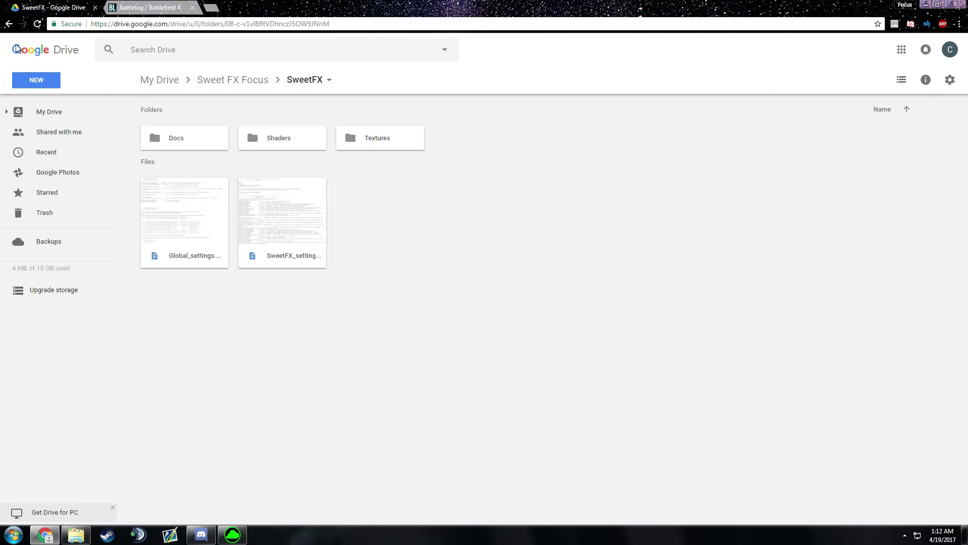
left_click(9, 24)
left_click_drag(185, 140, 197, 190)
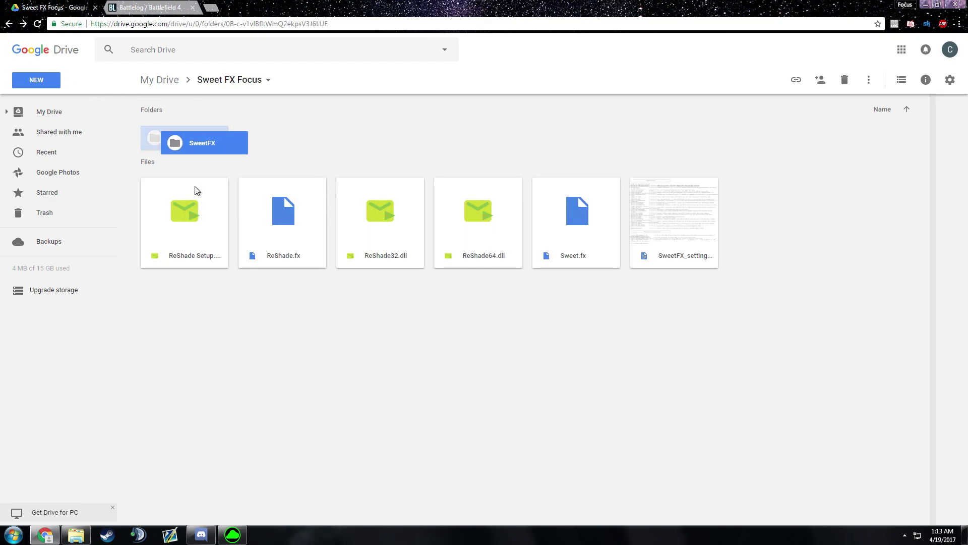
left_click_drag(173, 349, 597, 256)
left_click(751, 151)
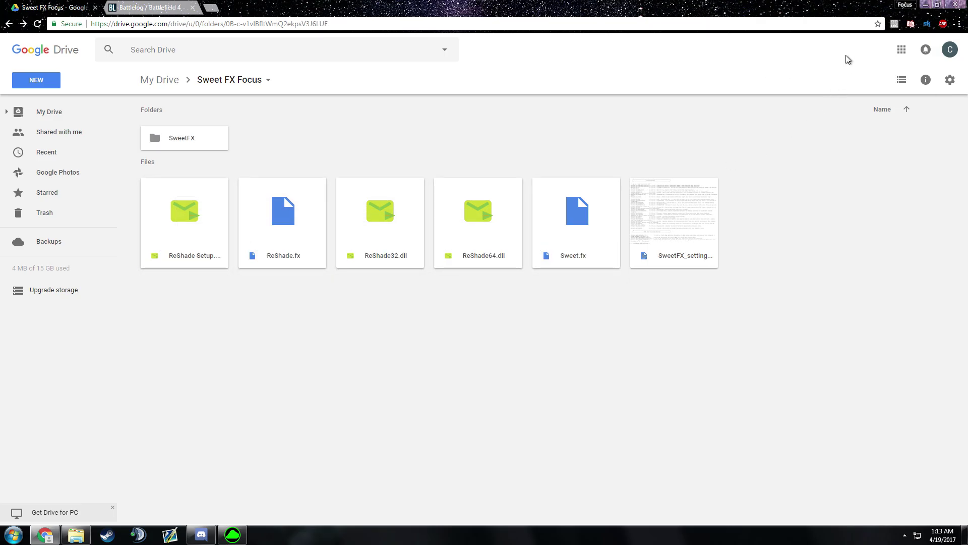
left_click(925, 6)
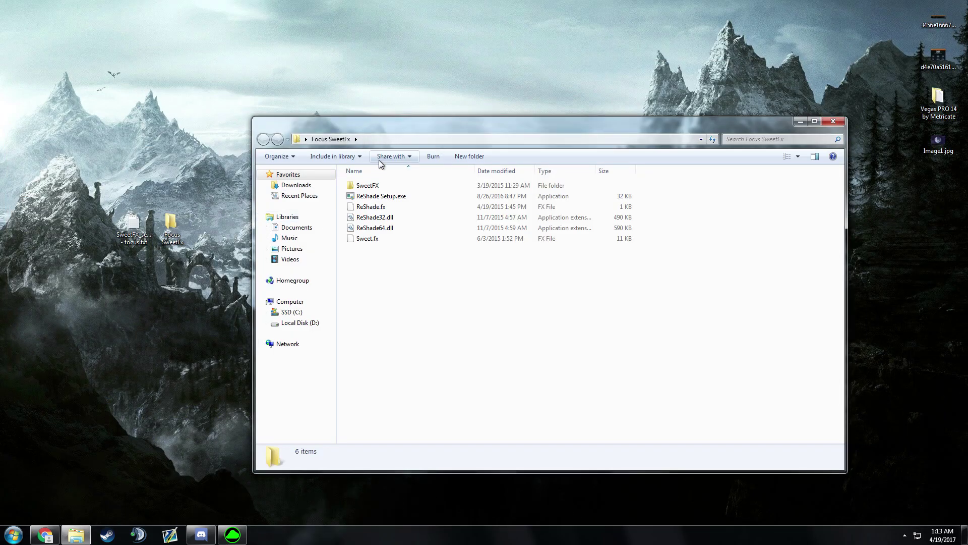
Compare the local Focus SweetFx files with the Drive folder and locate the separate SweetFX_settings - focus.txt on the desktop.
left_click_drag(423, 371, 379, 194)
left_click(394, 319)
left_click(44, 535)
left_click(666, 266)
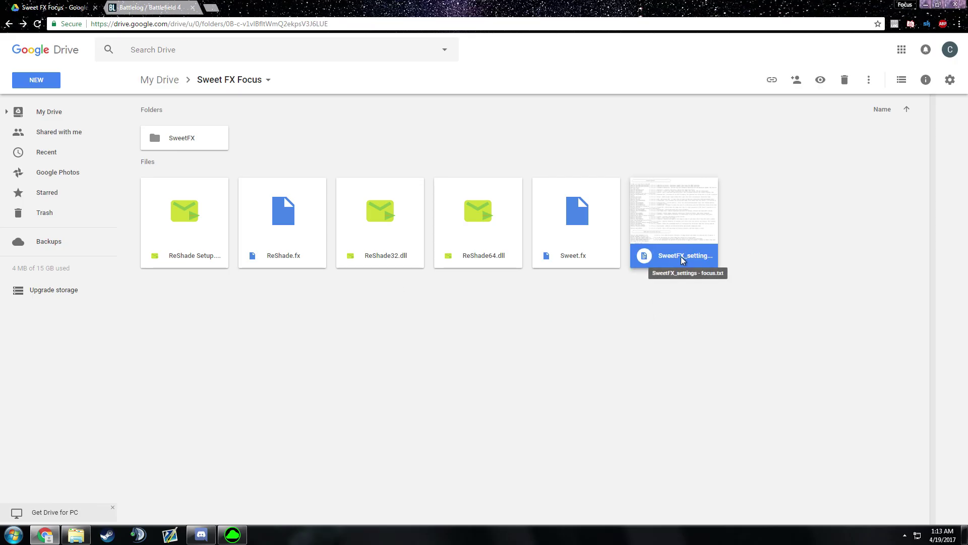
left_click(926, 5)
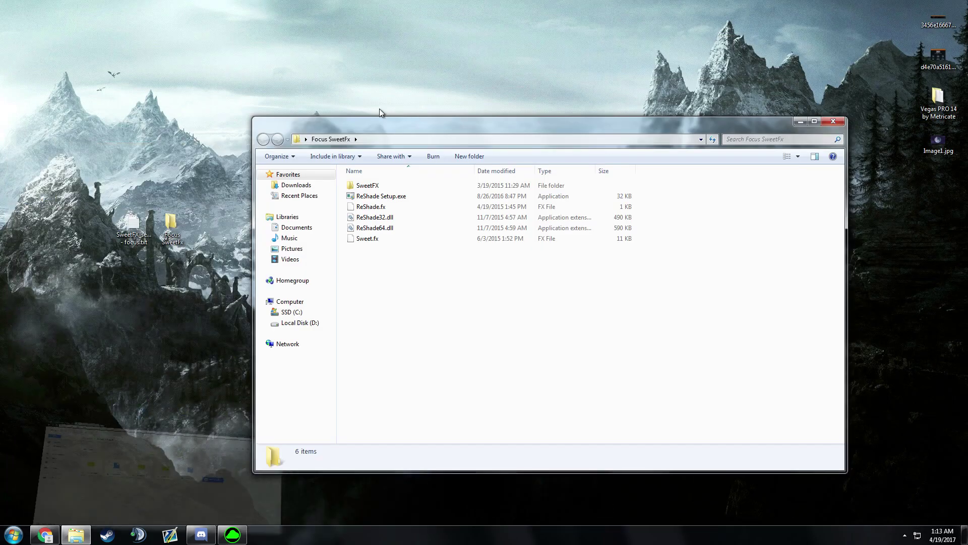
mouse_move(133, 235)
left_mouse_down()
mouse_move(187, 181)
mouse_move(174, 258)
mouse_move(134, 228)
left_mouse_up()
left_click(208, 232)
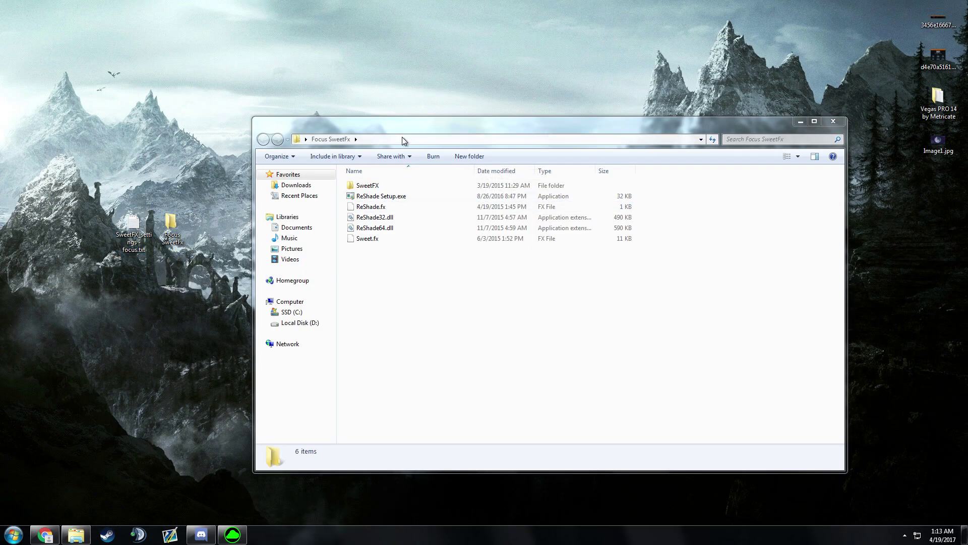
Run ReShade Setup.exe from the Focus SweetFx folder and allow it to make changes to the computer.
left_click_drag(410, 125, 384, 63)
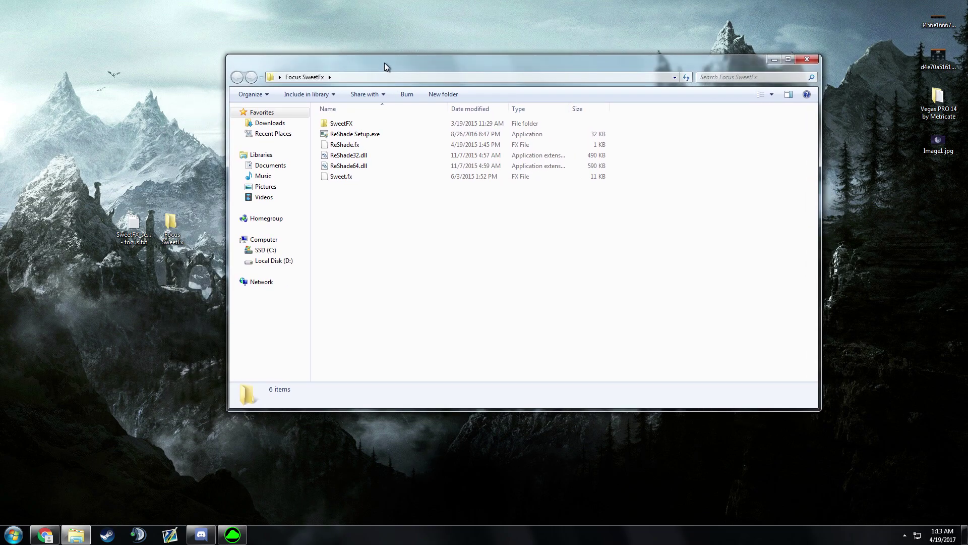
double_click(342, 135)
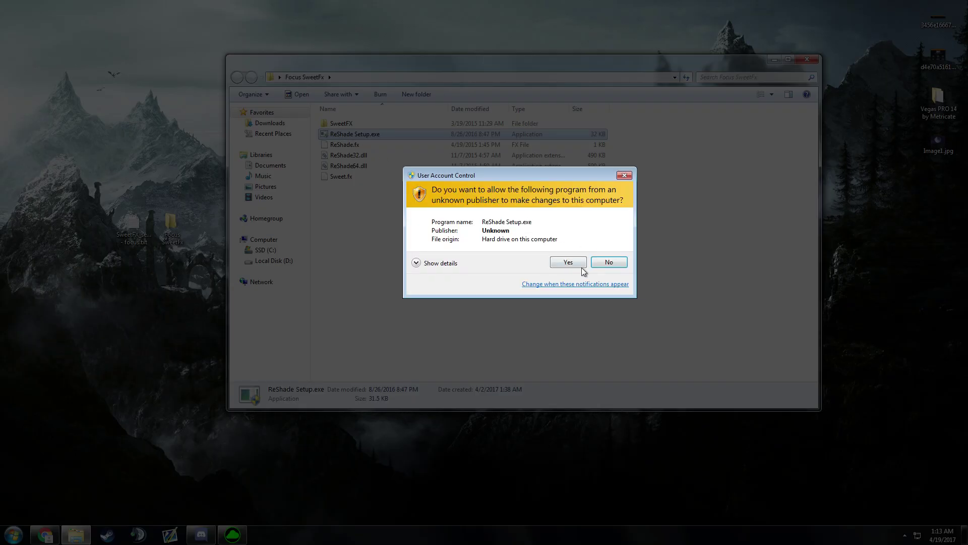
left_click(567, 262)
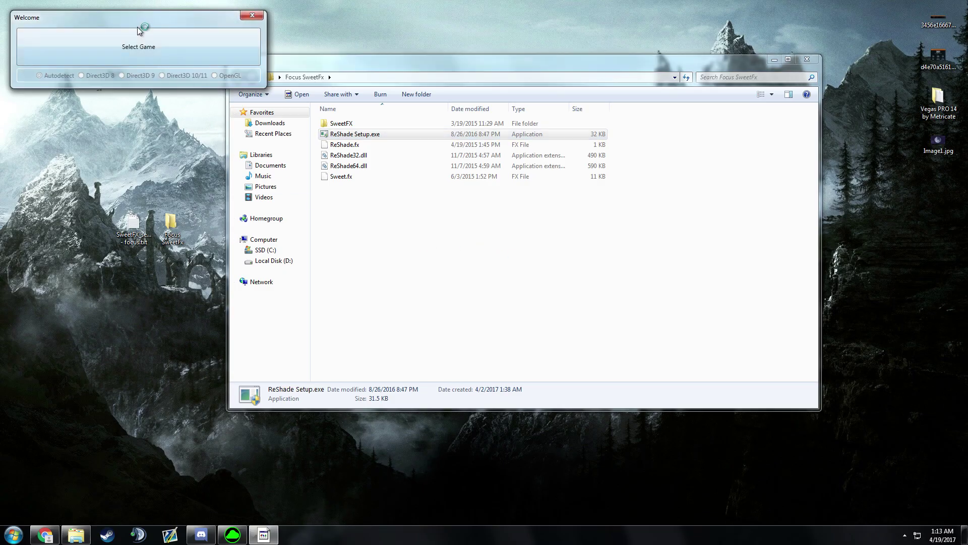
Move the ReShade setup window over the folder window, dismiss the friend notification and start selecting the game.
left_click_drag(138, 23, 436, 316)
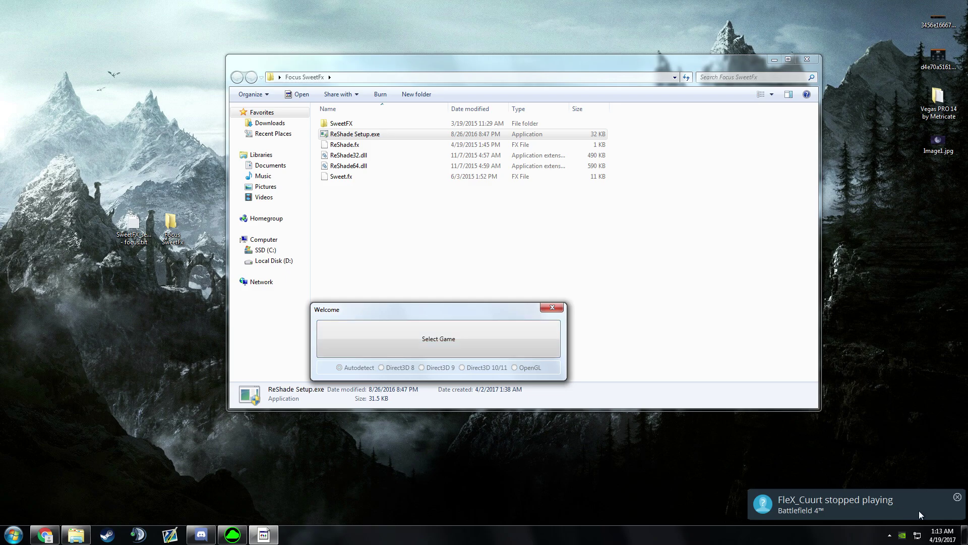
left_click(958, 497)
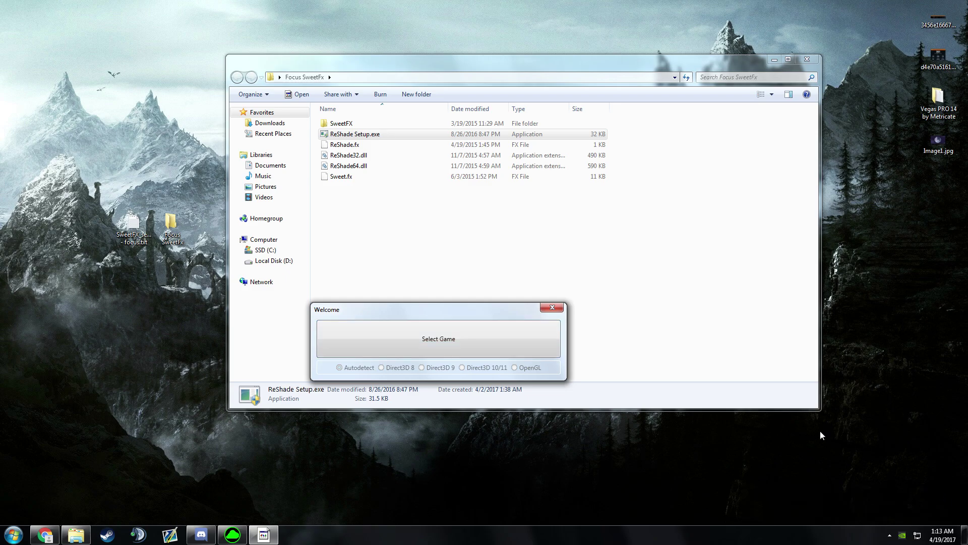
left_click(438, 333)
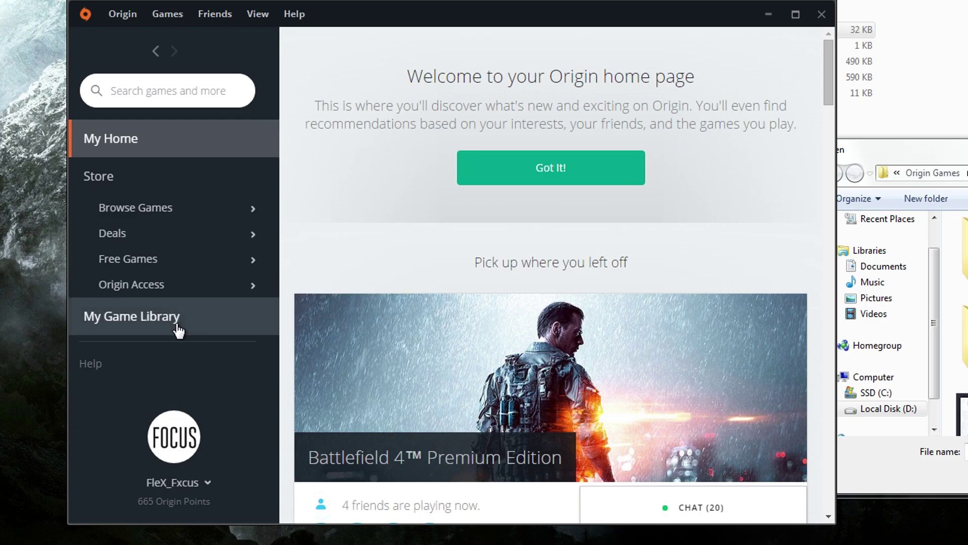
In Origin's game library, open the advanced launch options in the properties of Battlefield 4 Premium Edition.
left_click(177, 328)
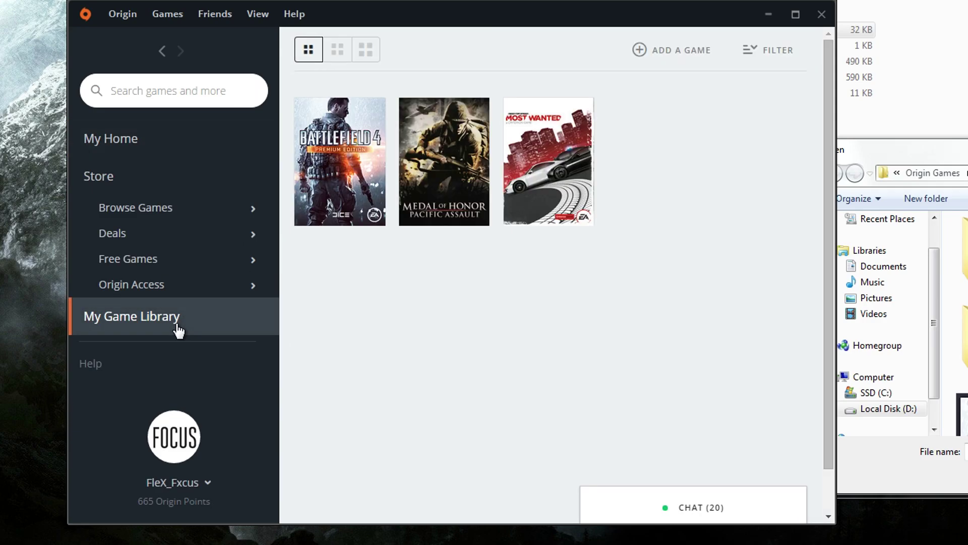
left_click(355, 164)
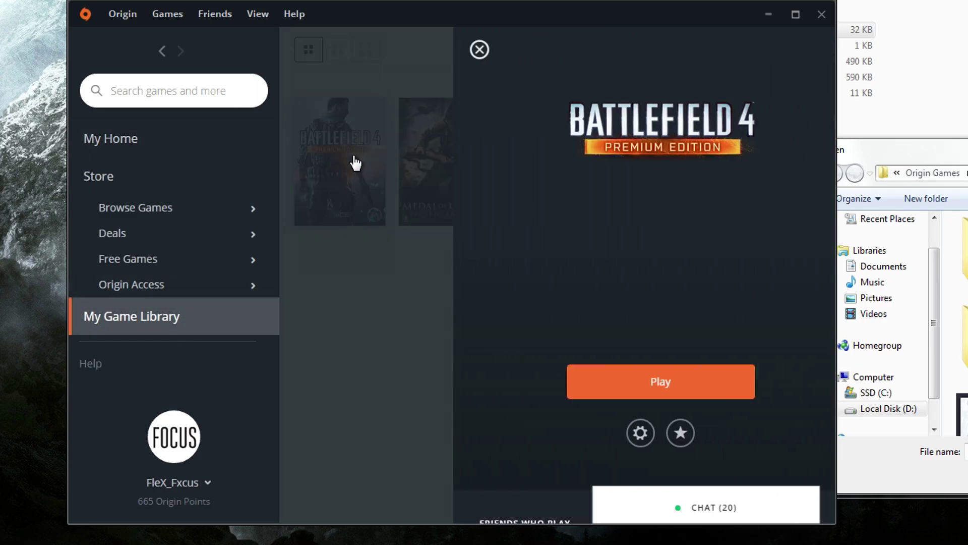
left_click(593, 407)
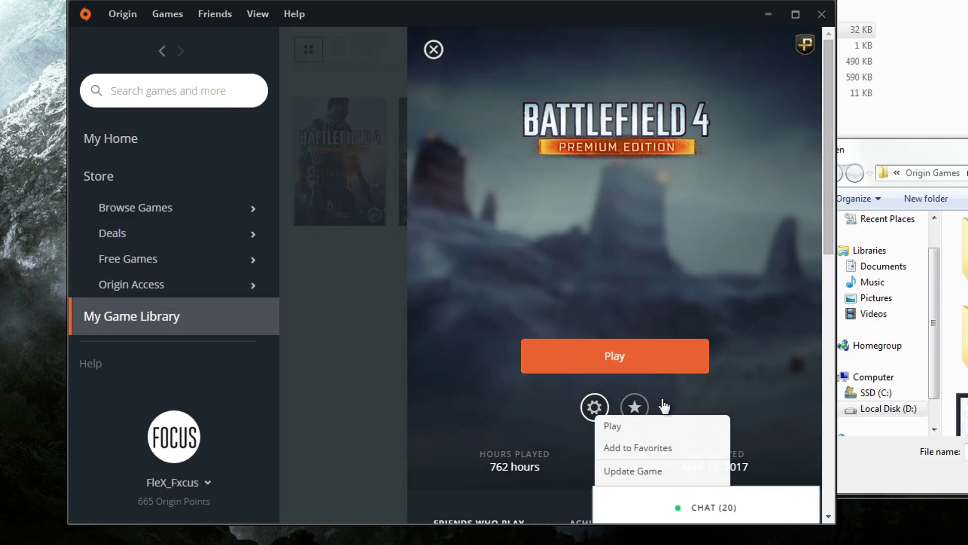
scroll(676, 404, "down", 3)
left_click(659, 384)
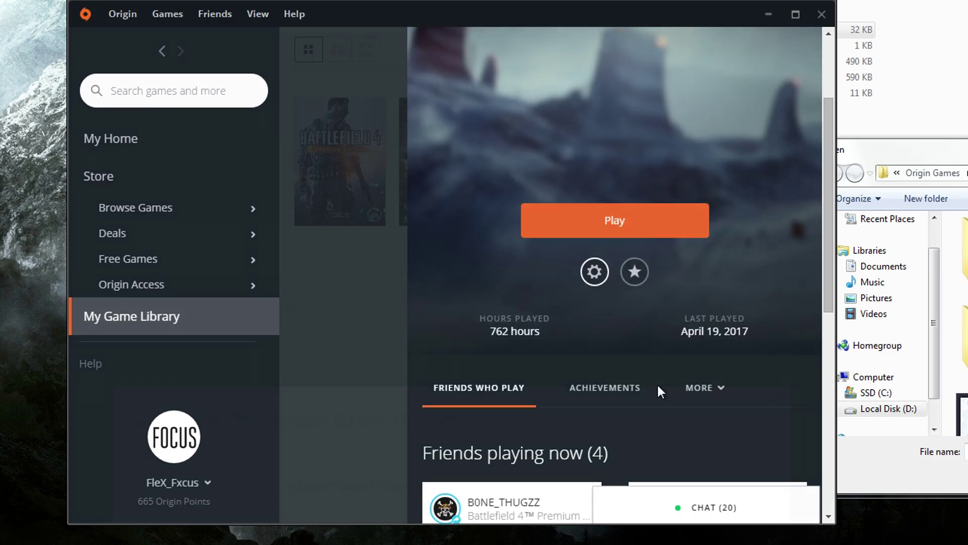
left_click(367, 125)
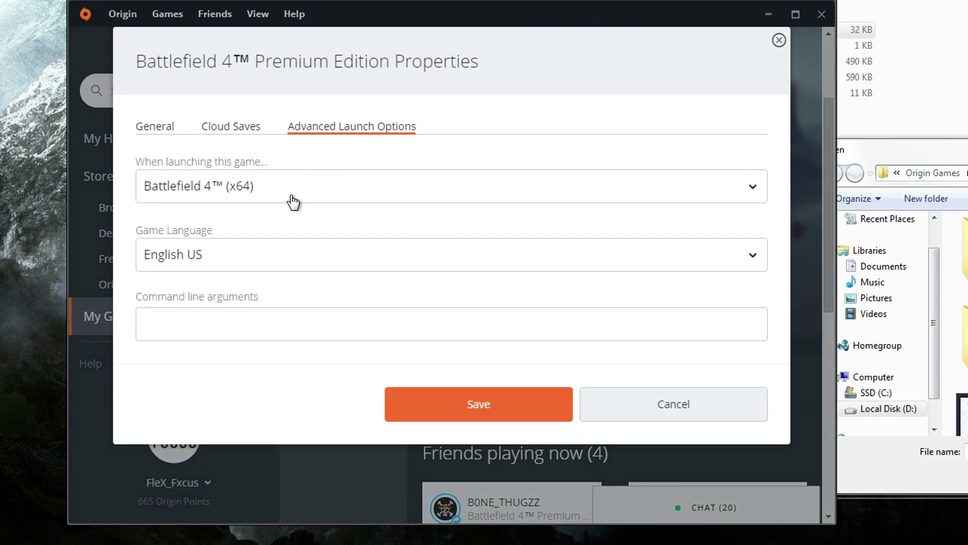
Choose Battlefield 4 (x64) as the version to launch, save the properties, close the game details and minimize Origin.
left_click(195, 190)
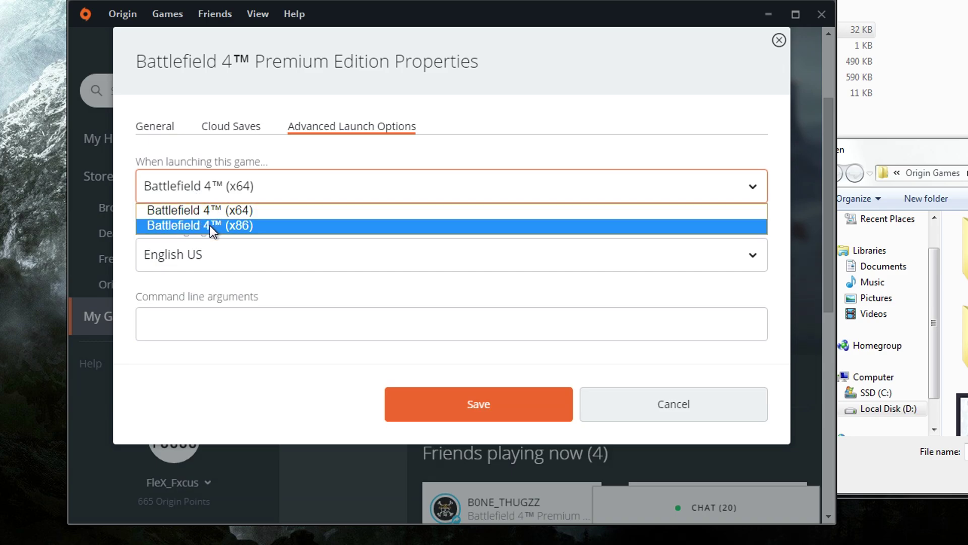
left_click(206, 215)
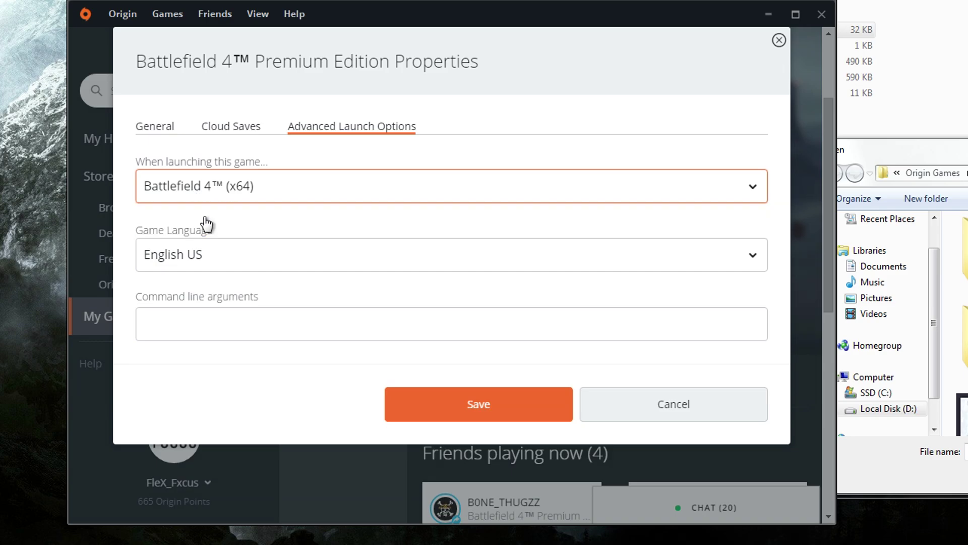
left_click(439, 402)
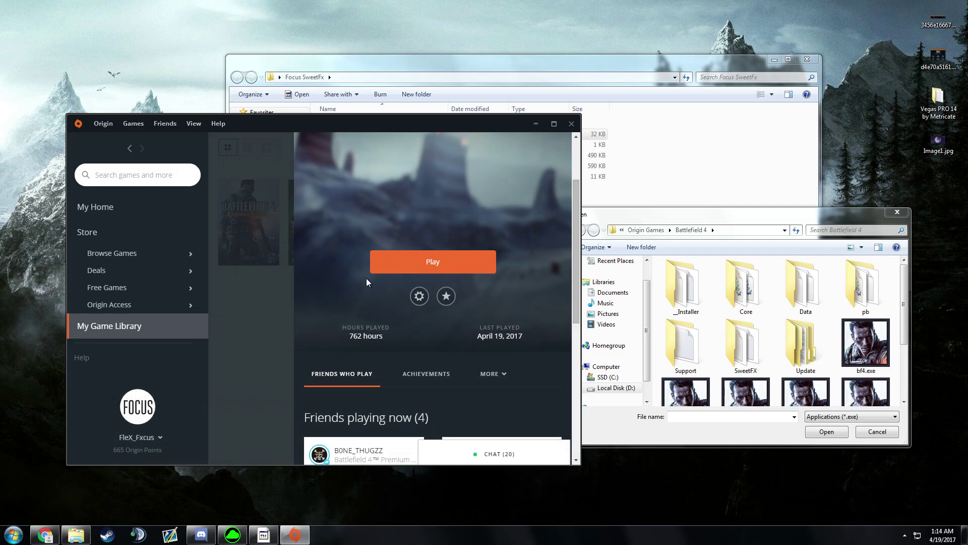
left_click(252, 347)
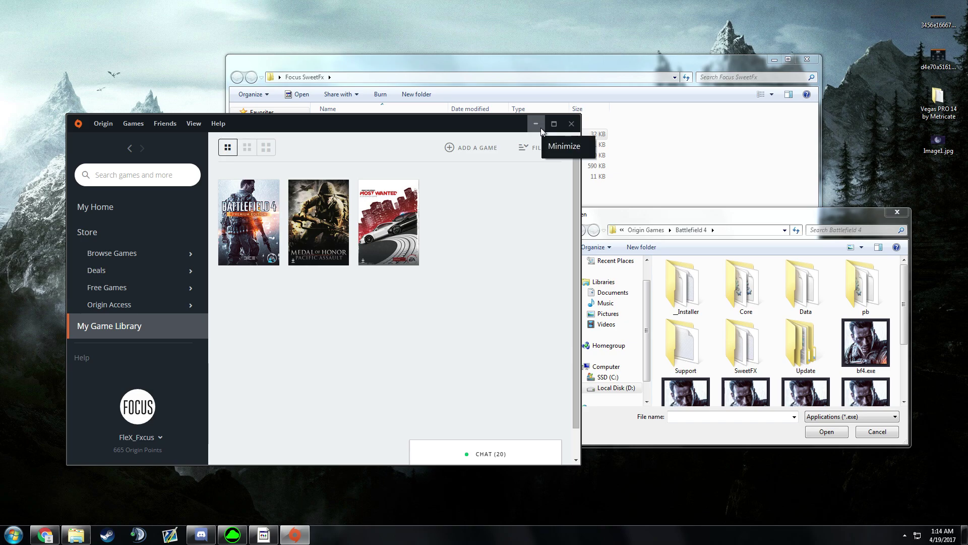
left_click(538, 126)
Select bf4.exe from the Battlefield 4 folder as the game for the ReShade setup.
left_click_drag(737, 218, 748, 200)
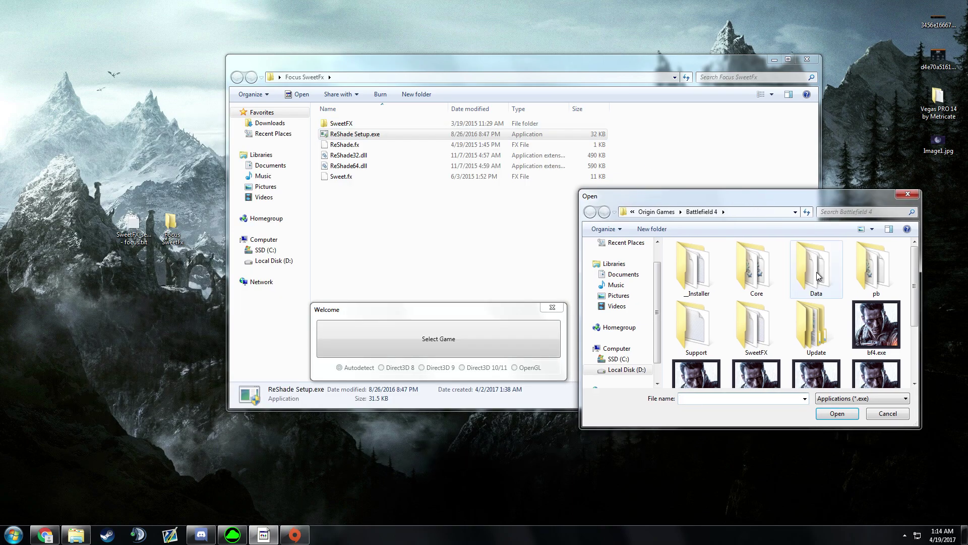
scroll(915, 285, "down", 1)
left_click(862, 291)
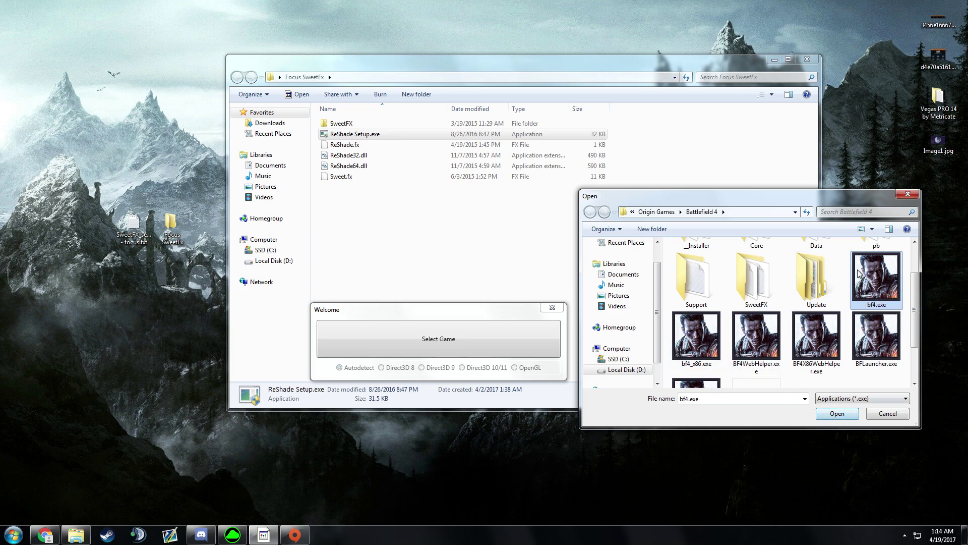
left_click(837, 413)
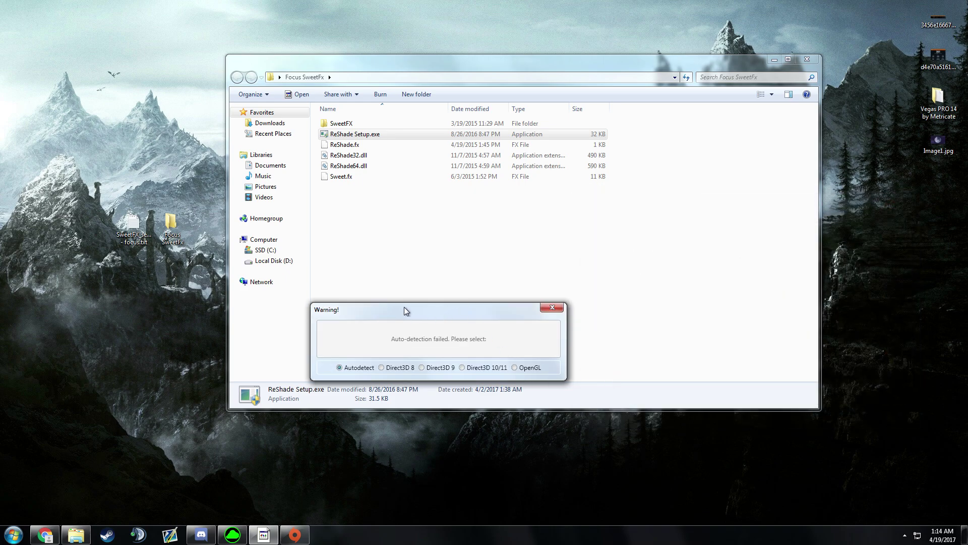
Choose Direct3D 10/11 for the ReShade installation, overwrite the existing installation and finish the setup.
left_click_drag(404, 310, 192, 351)
left_click_drag(259, 353, 396, 308)
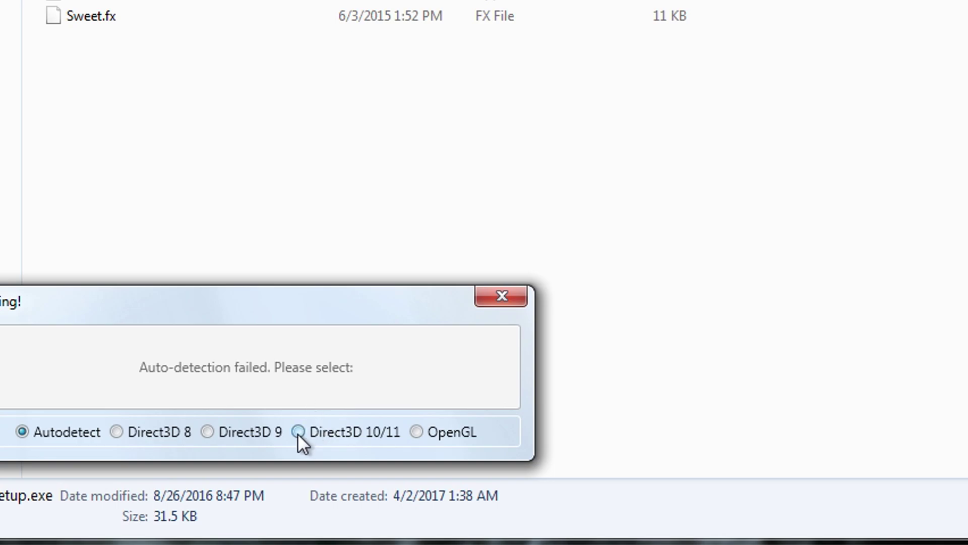
left_click(309, 431)
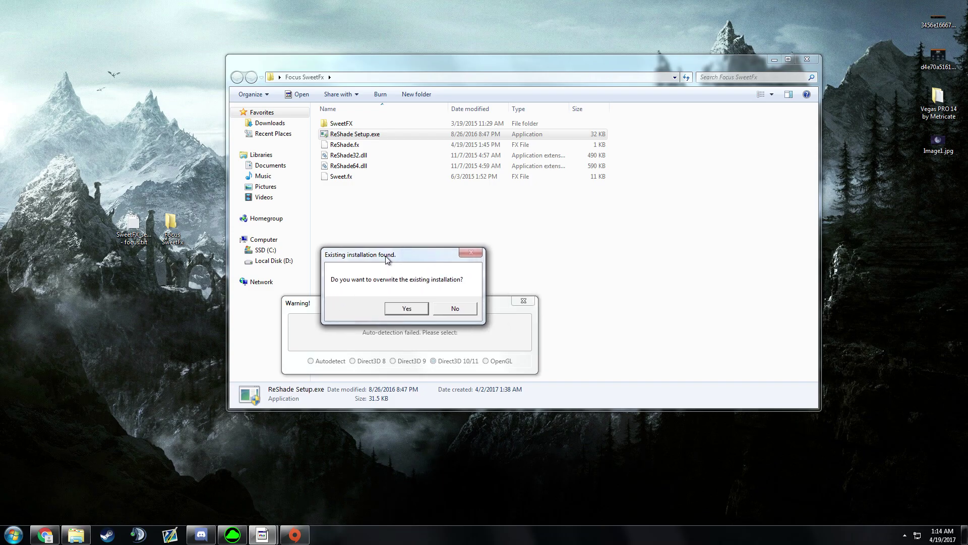
left_click_drag(386, 257, 392, 282)
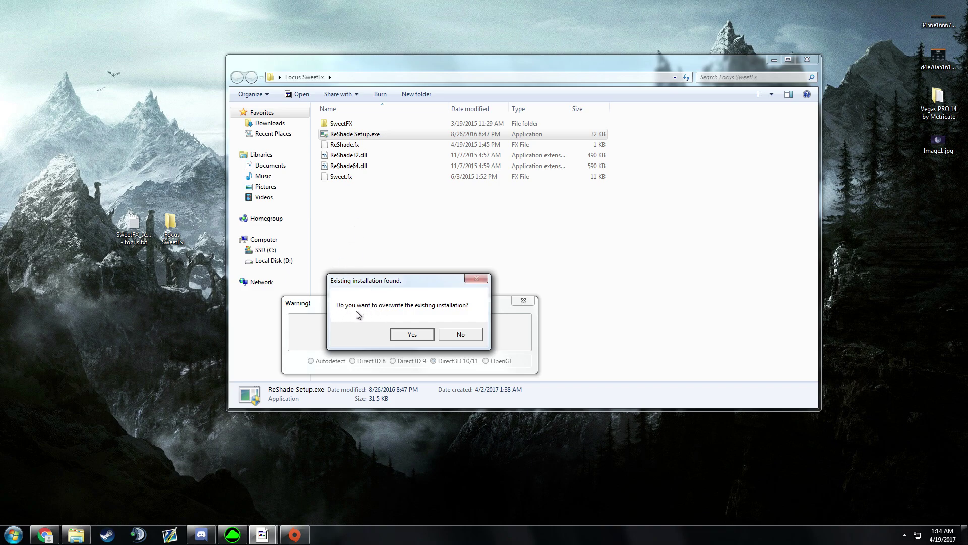
left_click(423, 335)
left_click_drag(407, 302, 601, 255)
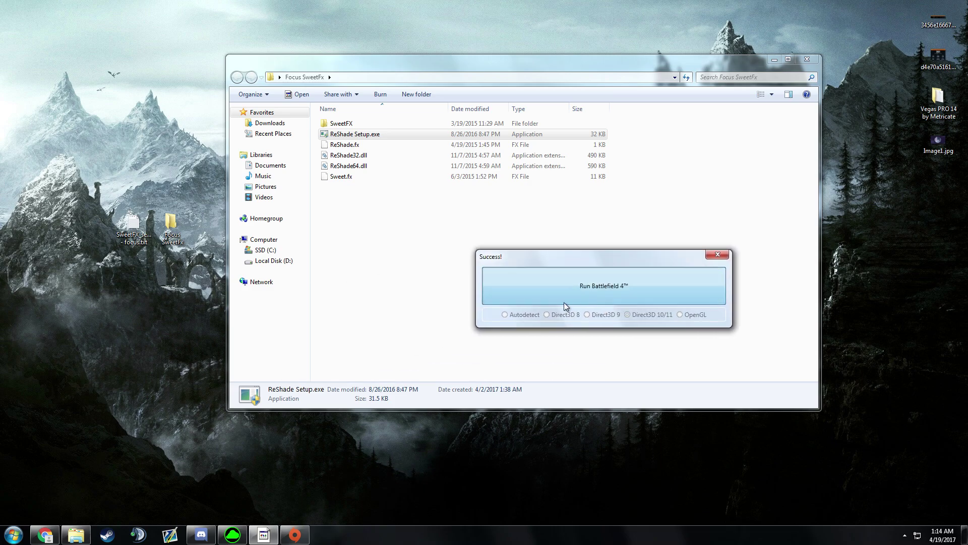
left_click(511, 286)
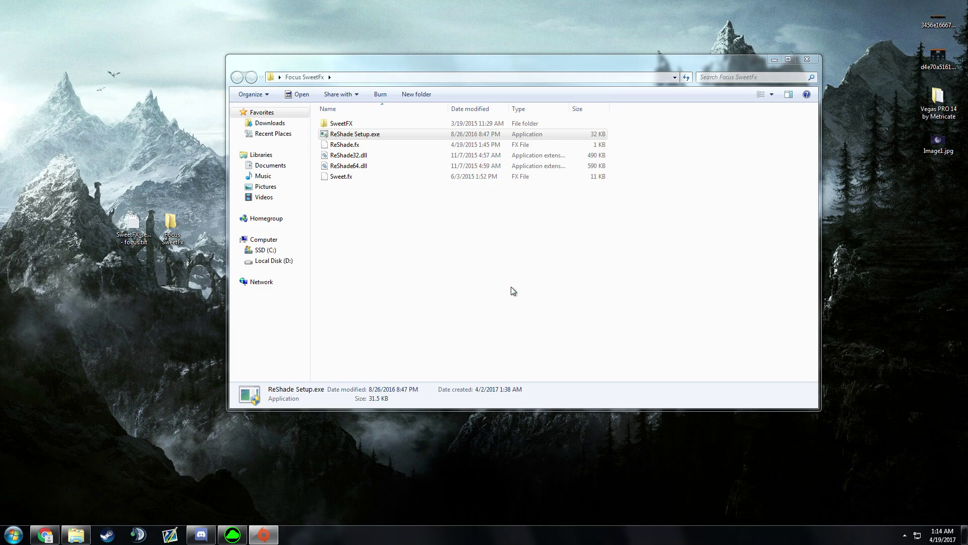
Open the Battlefield 4 folder in Program Files (x86)\Origin Games on Local Disk (D:) in a new Explorer window.
left_click_drag(411, 72, 404, 90)
left_click_drag(172, 225, 136, 185)
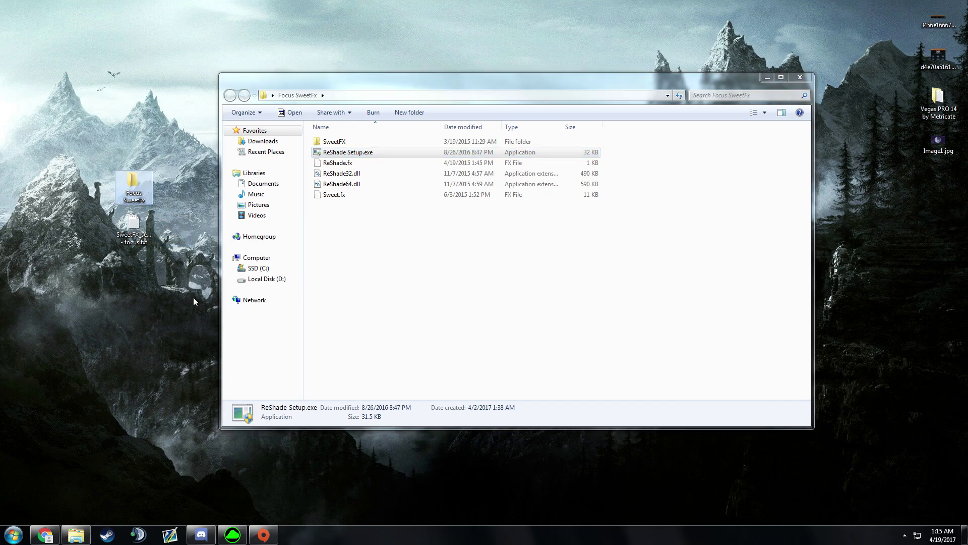
key("super")
left_click(188, 232)
key("super+e")
double_click(499, 159)
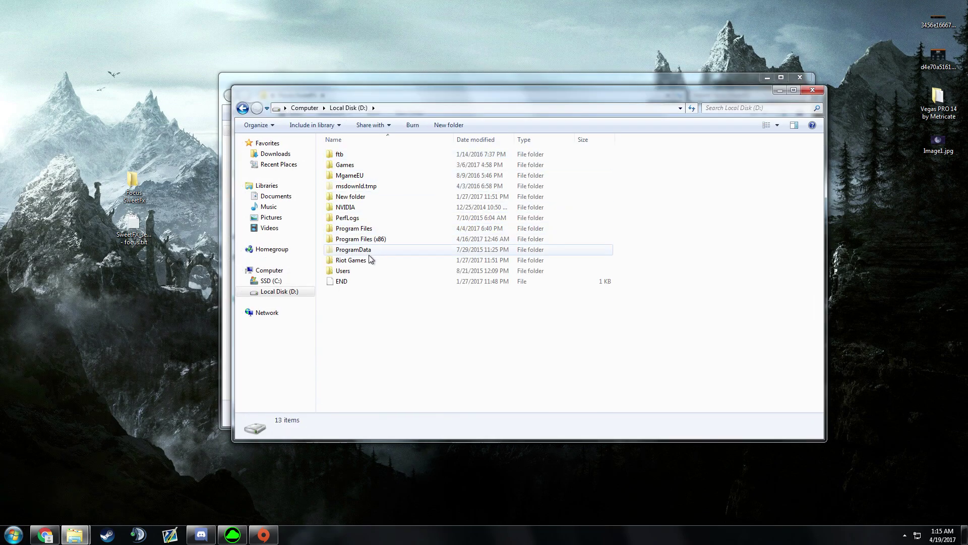
double_click(361, 238)
scroll(371, 227, "down", 4)
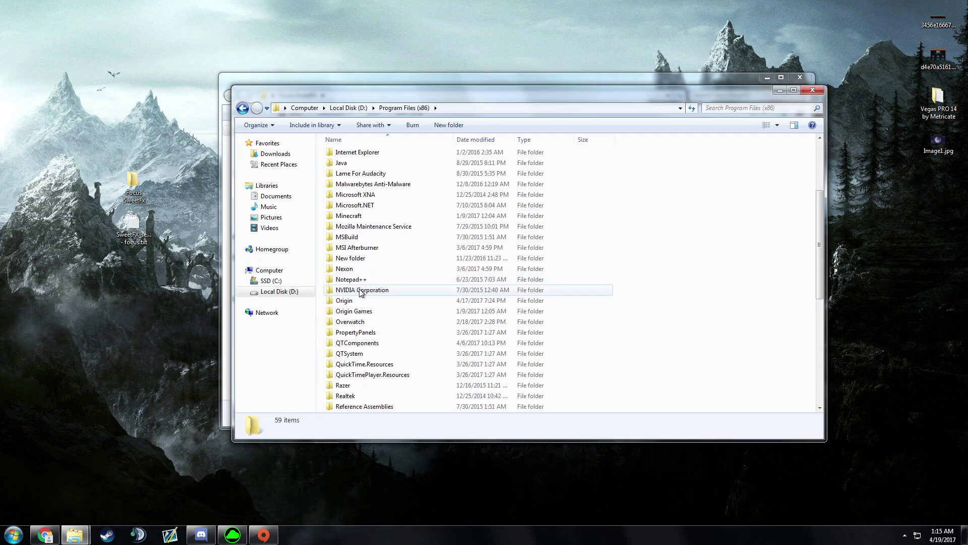
double_click(363, 311)
double_click(347, 156)
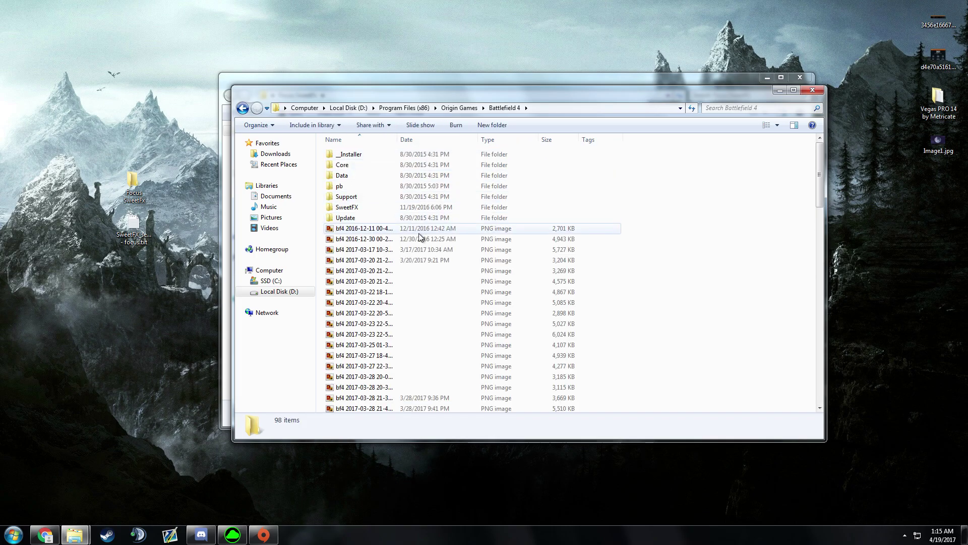
Check the Battlefield 4 folder for the SweetFX folder, ReShade.fx, Sweet.fx and dxgi.dll, and close the window.
left_click(363, 205)
scroll(507, 226, "down", 2)
scroll(432, 347, "down", 20)
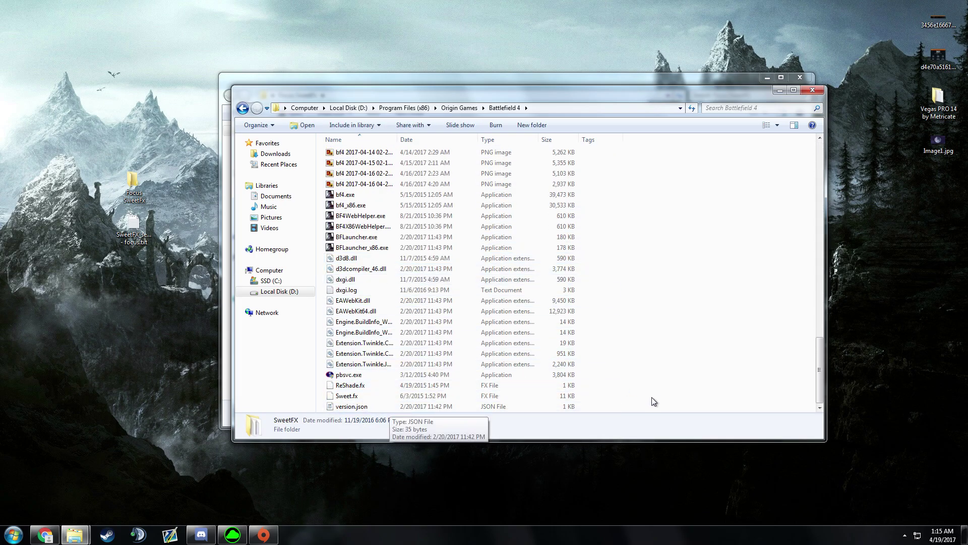
left_click_drag(650, 396, 567, 388)
left_click(370, 281)
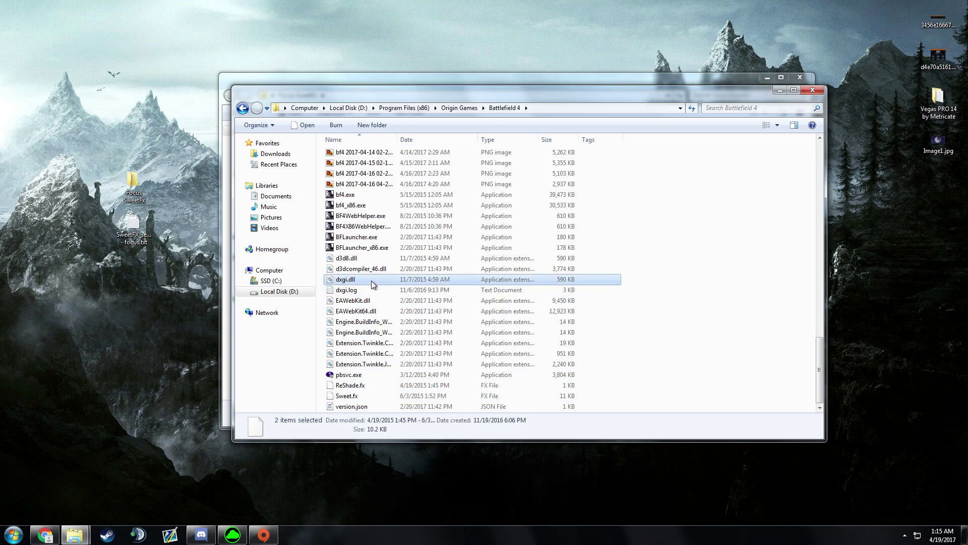
left_click(813, 90)
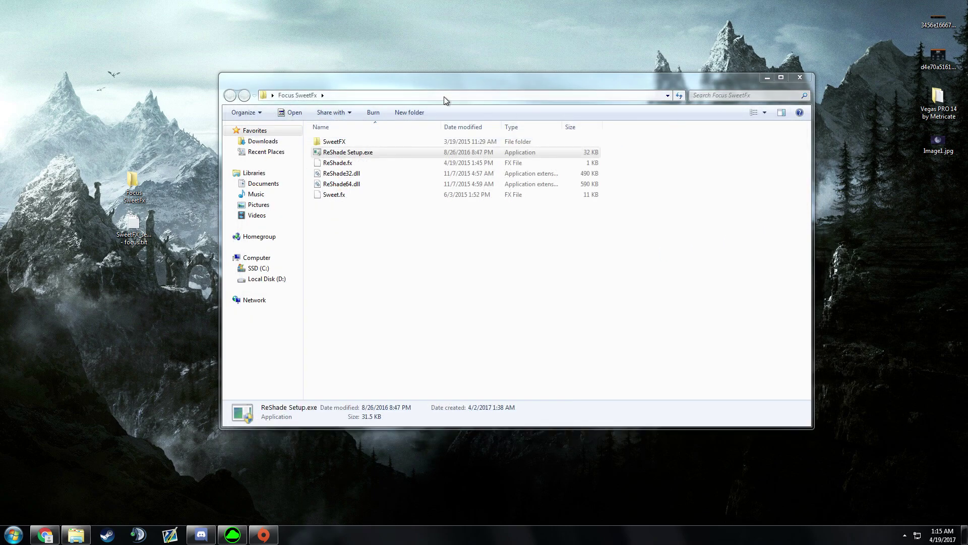
Close the Focus SweetFx folder window and move that folder and the SweetFX_settings - focus.txt file to the middle of the desktop.
left_click_drag(403, 91, 397, 93)
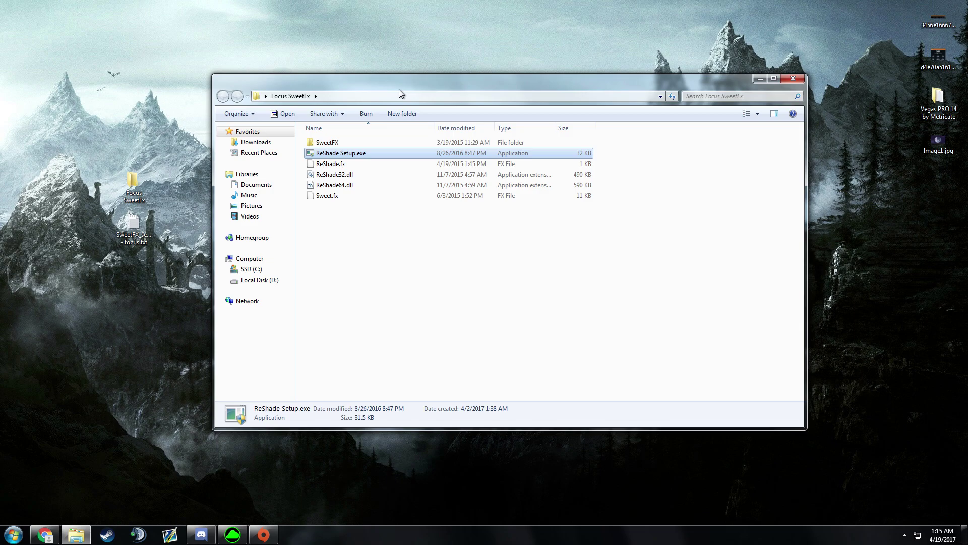
left_click_drag(461, 287, 350, 156)
left_click(426, 252)
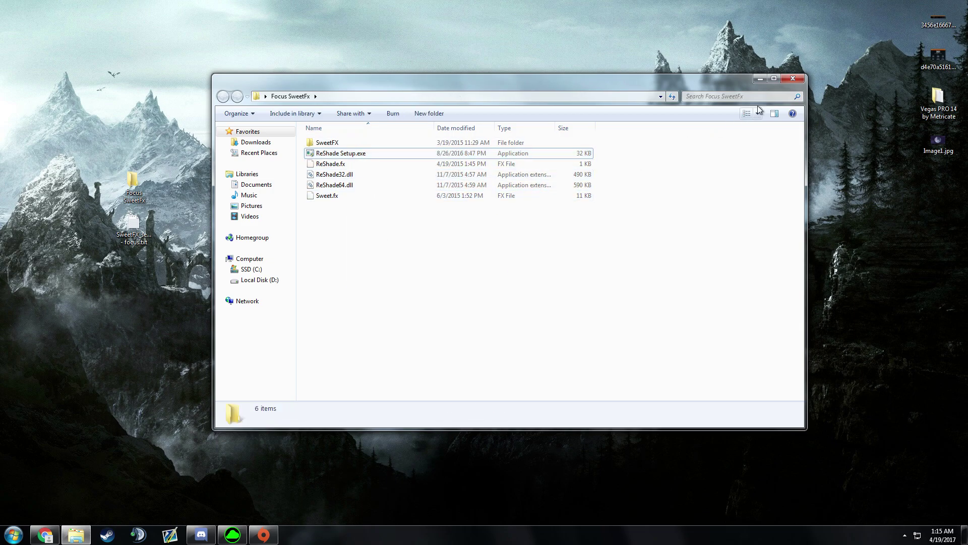
left_click(793, 79)
left_click_drag(133, 184, 440, 103)
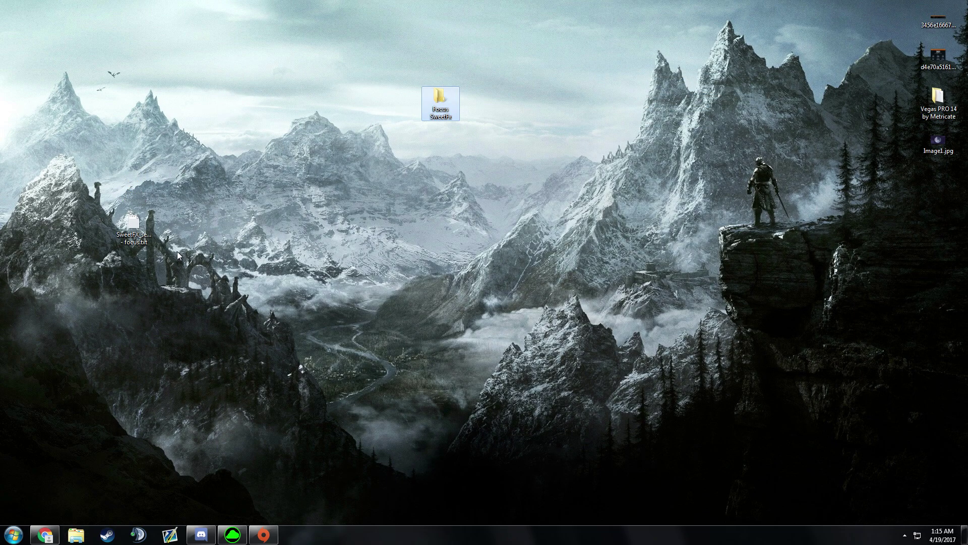
left_click(127, 227)
left_click_drag(130, 228, 437, 279)
Copy the entire text of SweetFX_settings - focus.txt from the desktop and close the file.
double_click(438, 278)
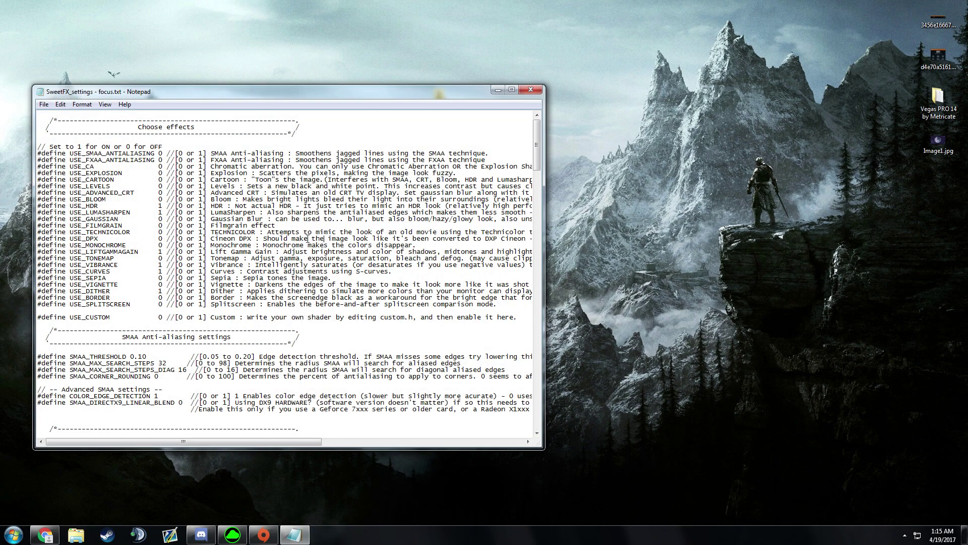
key("ctrl+a")
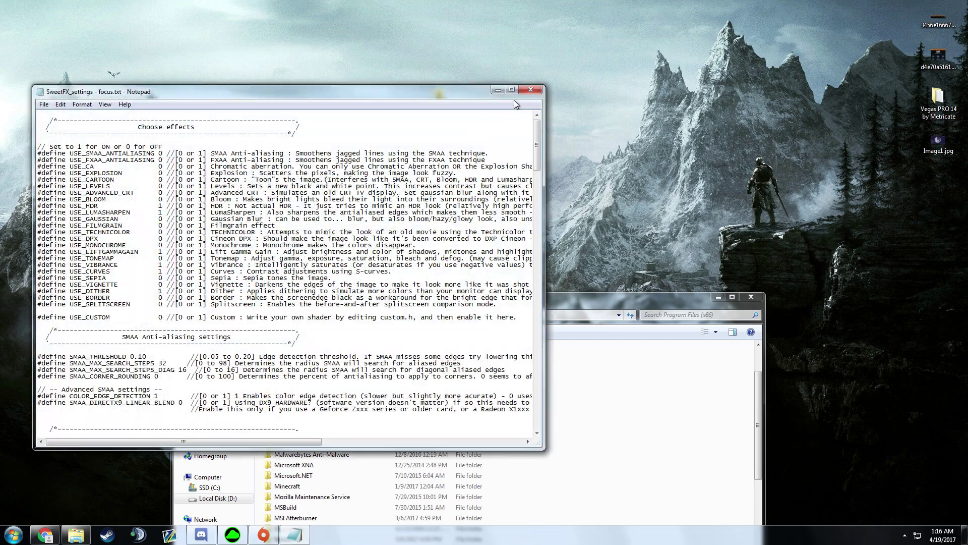
left_click(531, 89)
Open SweetFX_settings.txt from the SweetFX folder inside Origin Games\Battlefield 4.
left_click_drag(498, 317, 464, 156)
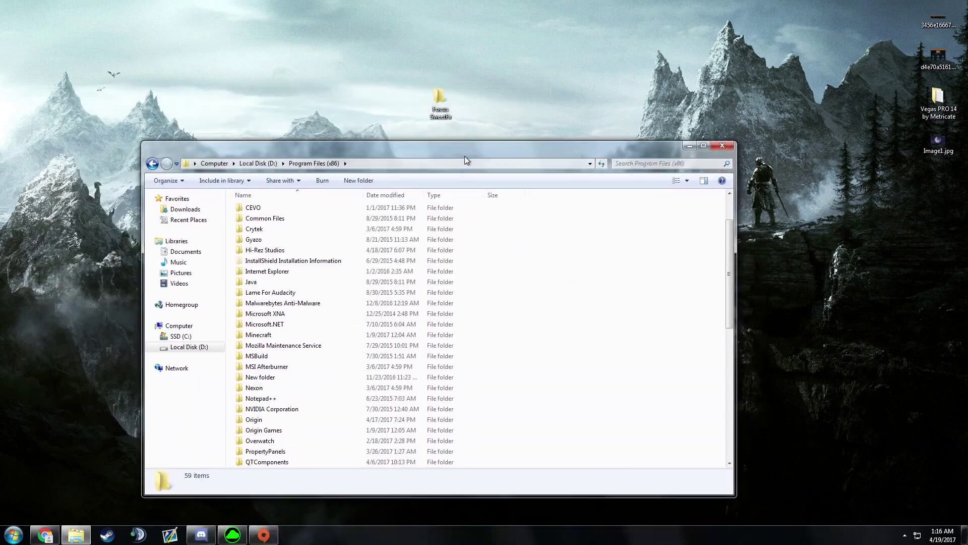
double_click(280, 431)
double_click(282, 210)
scroll(328, 350, "down", 3)
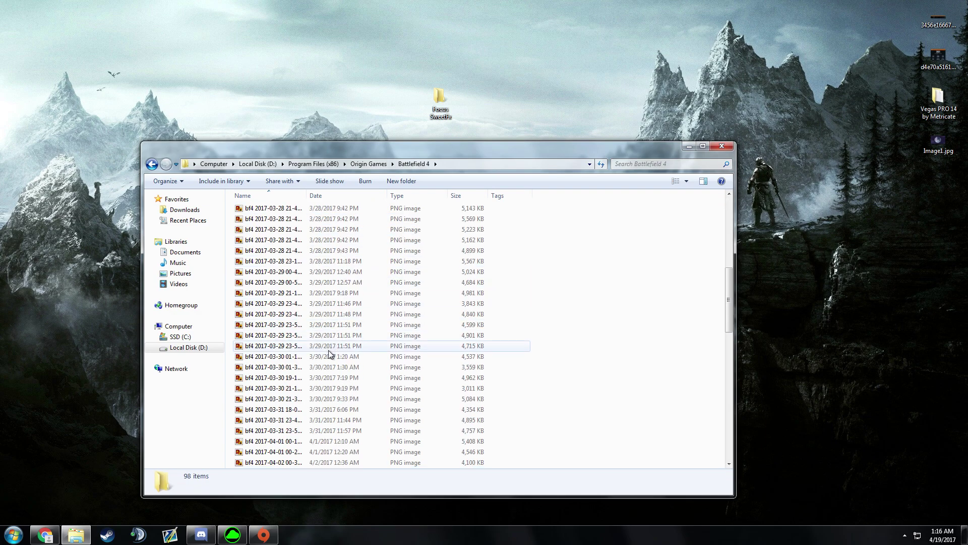
scroll(327, 349, "up", 3)
double_click(257, 263)
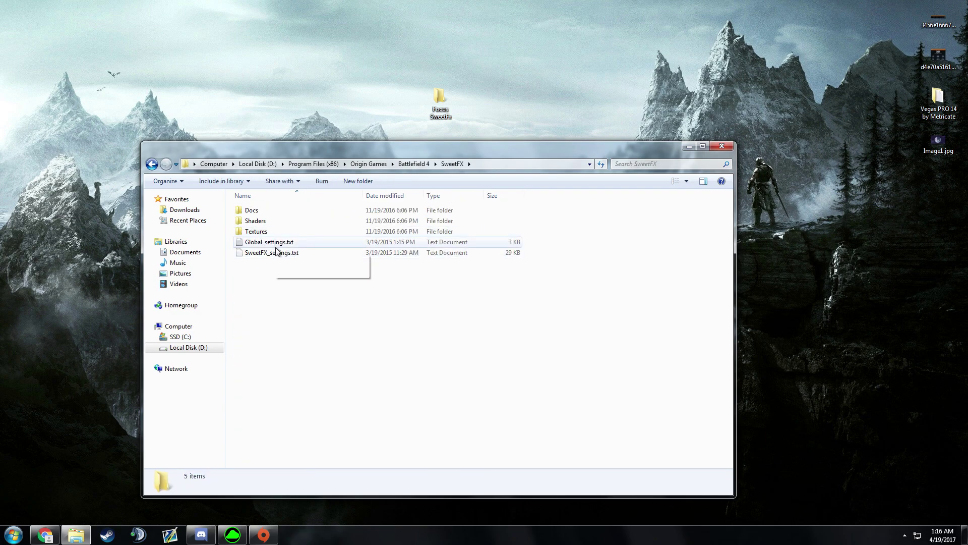
left_click(276, 255)
double_click(282, 253)
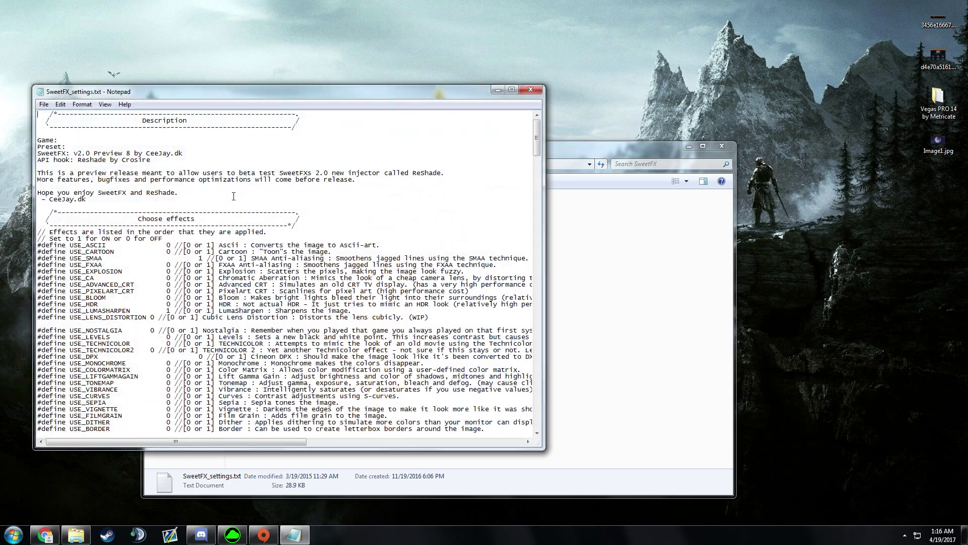
Replace the entire content of SweetFX_settings.txt with the copied focus preset text.
left_click_drag(237, 98, 385, 44)
scroll(401, 255, "down", 20)
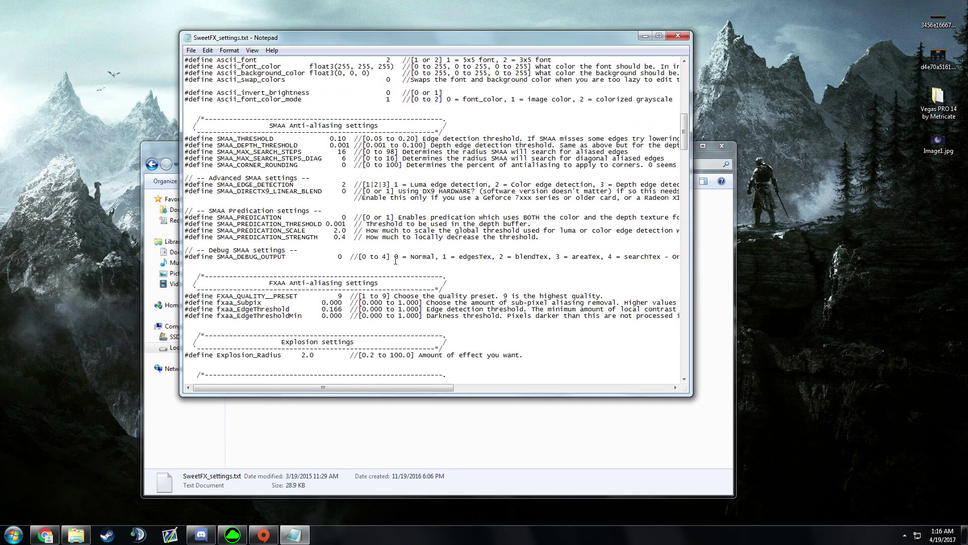
left_click_drag(684, 151, 663, 361)
key("ctrl+a")
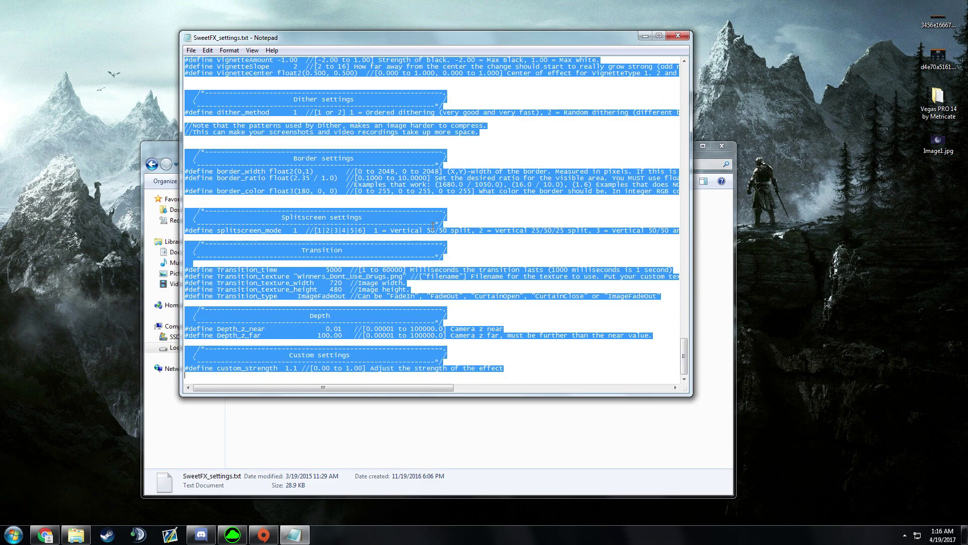
key("Delete")
key("ctrl+v")
Minimize the folder and settings windows to show SweetFX_settings - focus.txt on the desktop, and restore both windows.
left_click_drag(359, 42, 376, 149)
left_click_drag(601, 144, 564, 182)
left_click_drag(576, 151, 567, 155)
left_click(748, 174)
left_click(679, 152)
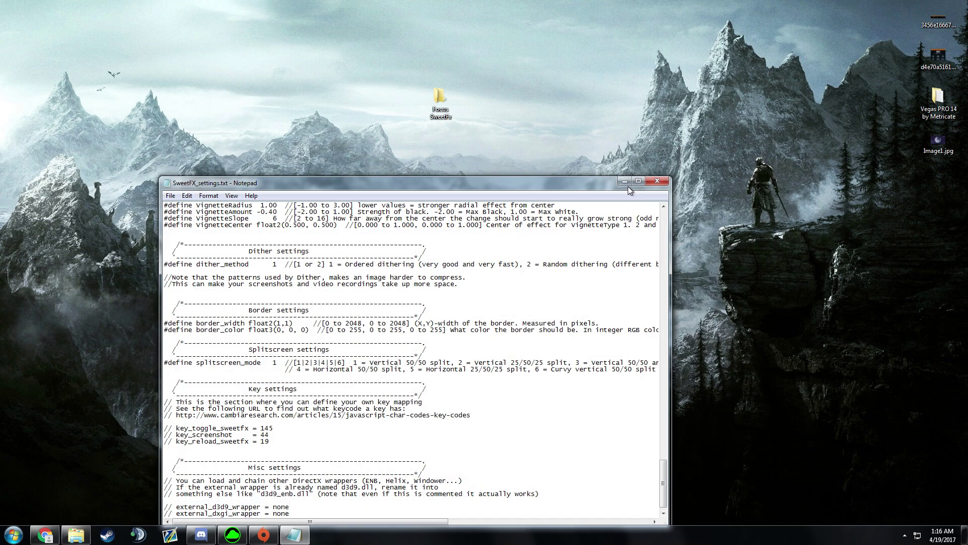
left_click(626, 186)
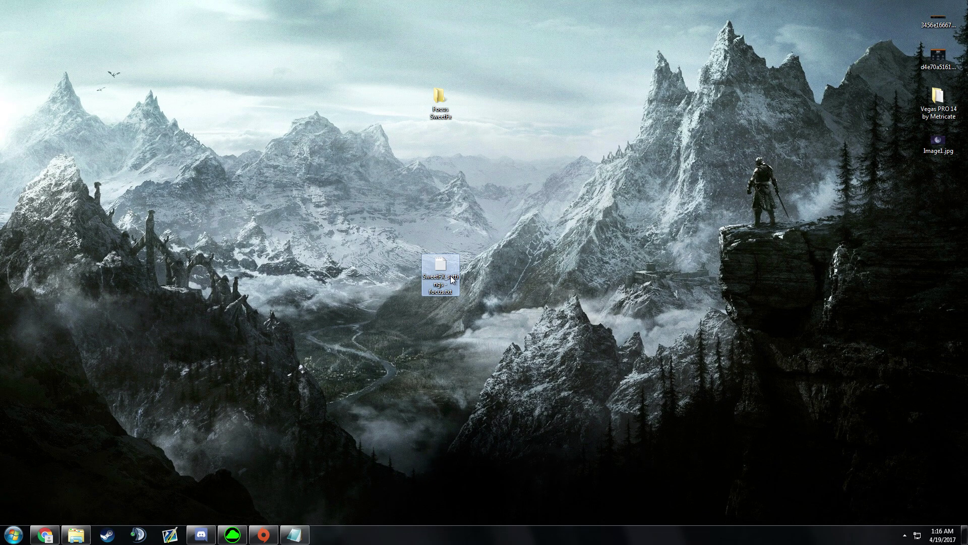
left_click(75, 534)
left_click(294, 534)
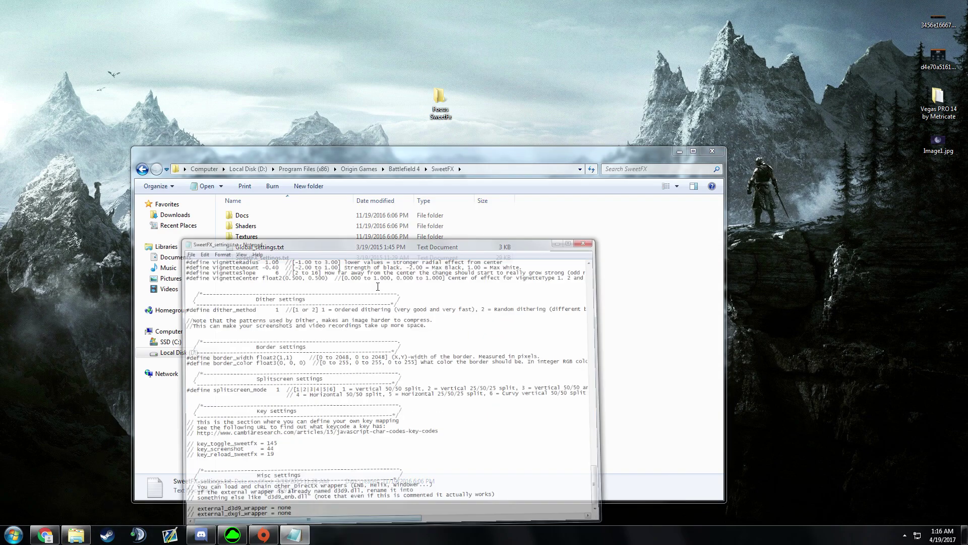
Close SweetFX_settings.txt with its changes saved, and close the Battlefield 4 folder window.
left_click_drag(362, 181, 290, 120)
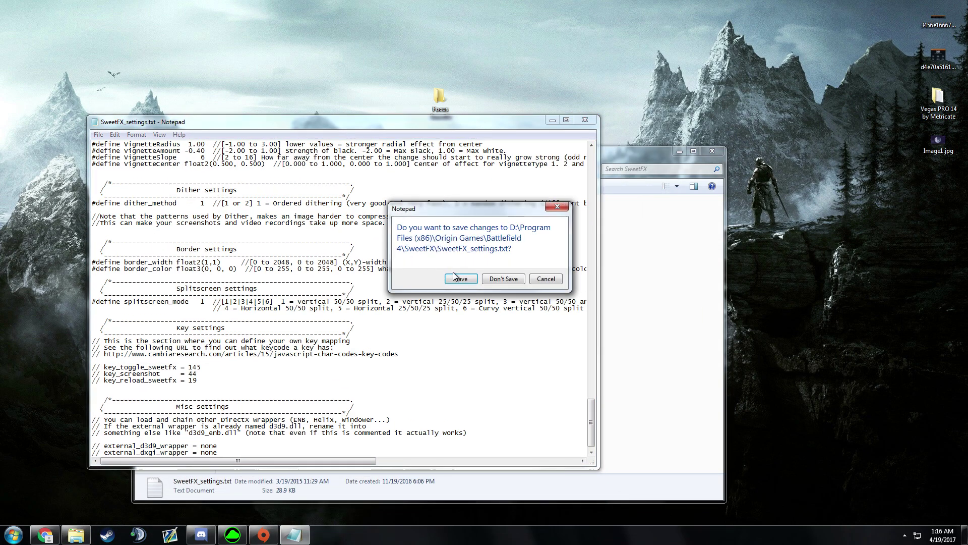
left_click(456, 278)
key("BackSpace")
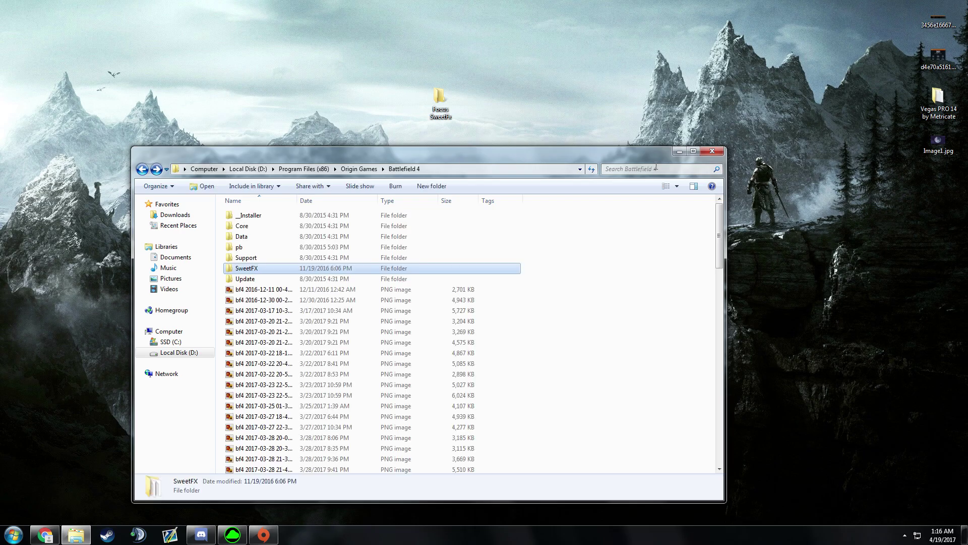
left_click(679, 151)
scroll(450, 225, "down", 3)
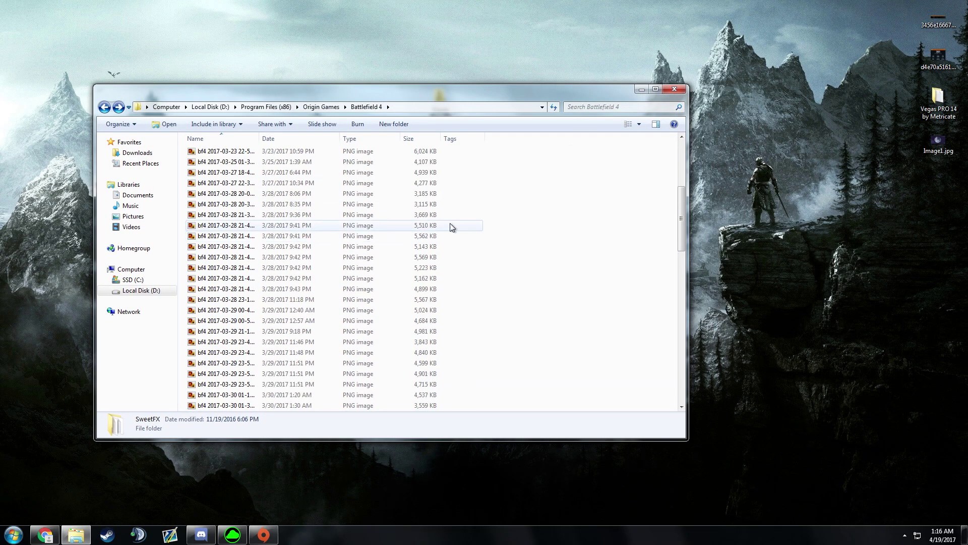
left_click(672, 88)
Switch to the Battlelog page in Chrome and launch the Battlefield 4 multiplayer Test Range.
left_click(44, 536)
left_click(151, 8)
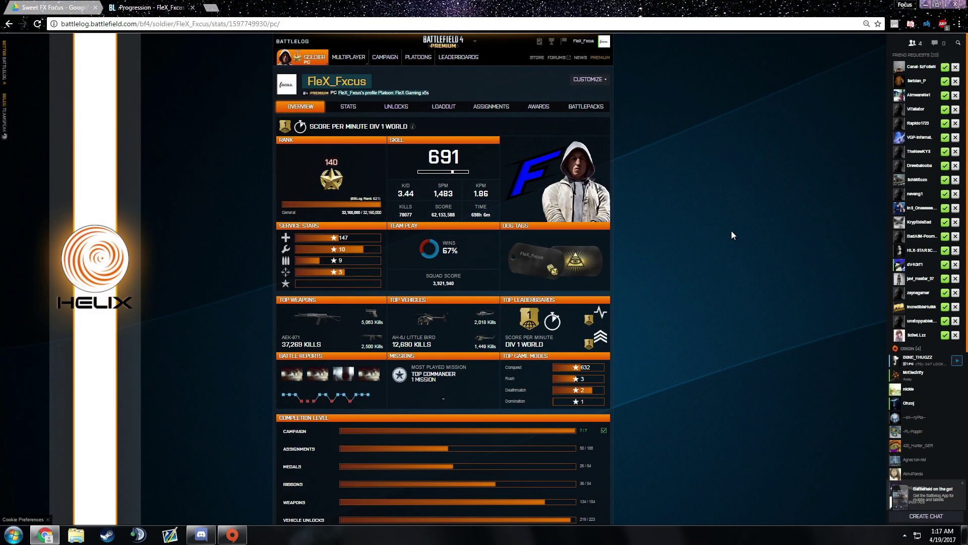
left_click(904, 535)
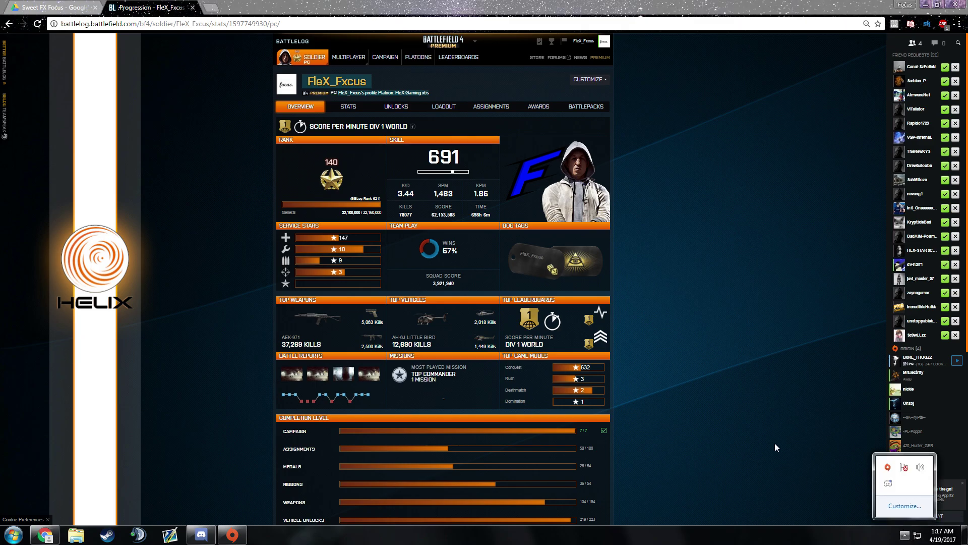
left_click(904, 535)
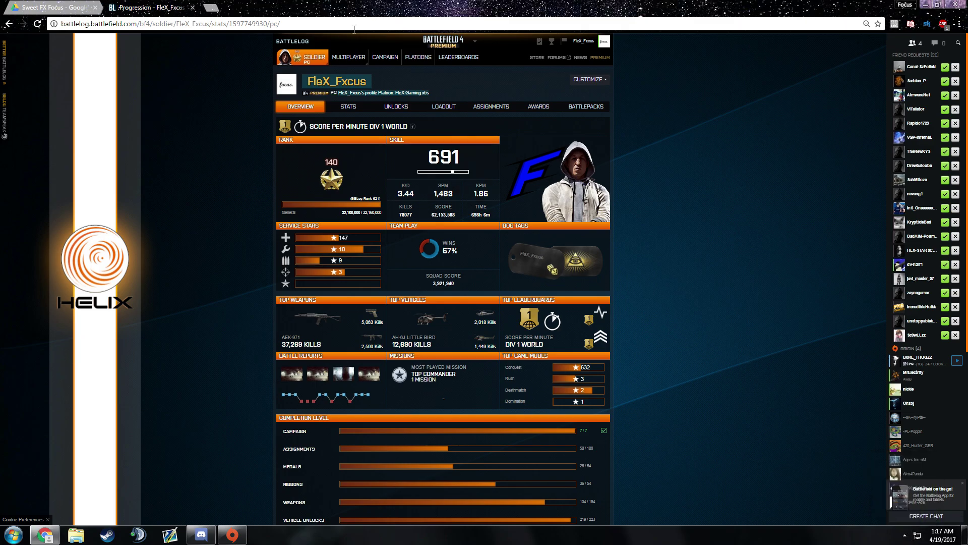
mouse_move(357, 60)
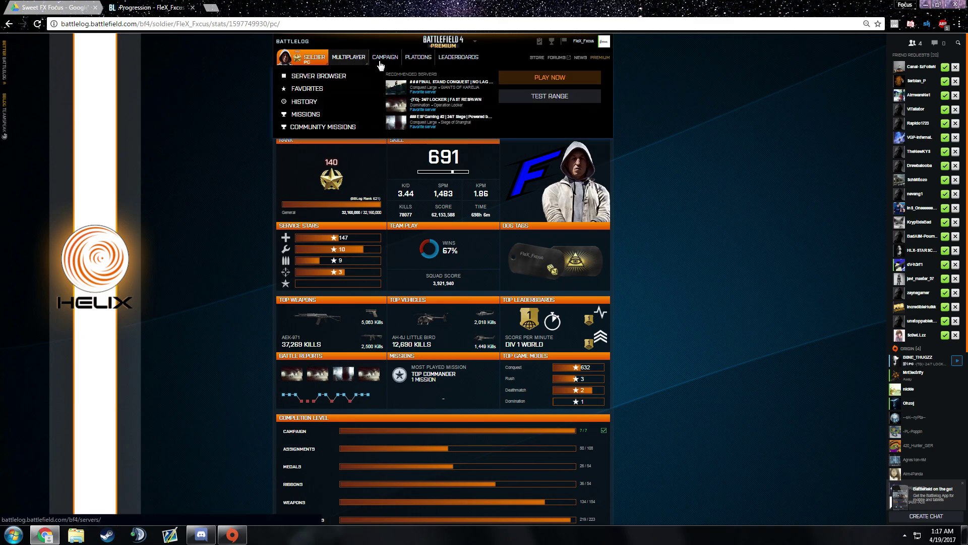
left_click(552, 97)
left_click(580, 123)
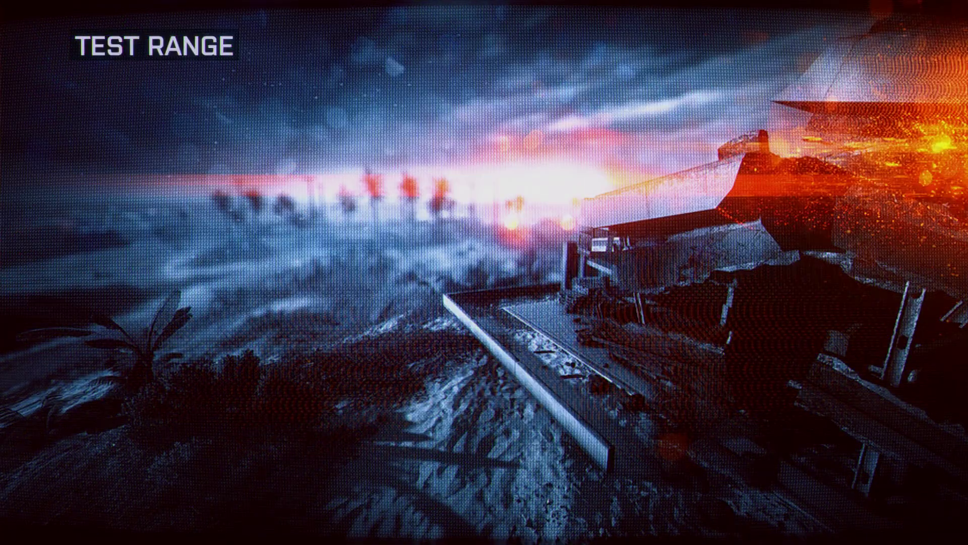
Toggle the SweetFX effects off on the Test Range loading screen.
key("Scroll_Lock")
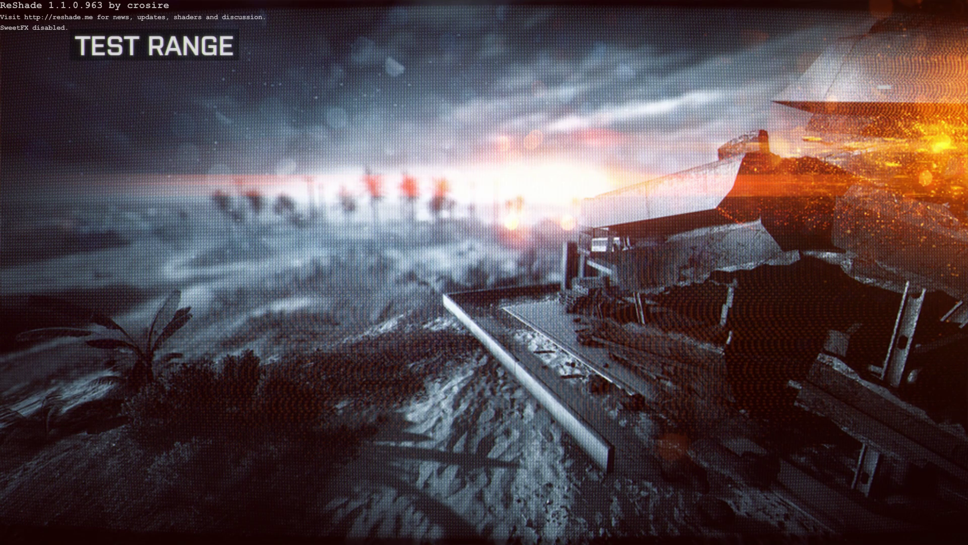
Toggle the SweetFX effects while the Test Range loads to compare the loading screen picture.
key("Scroll_Lock")
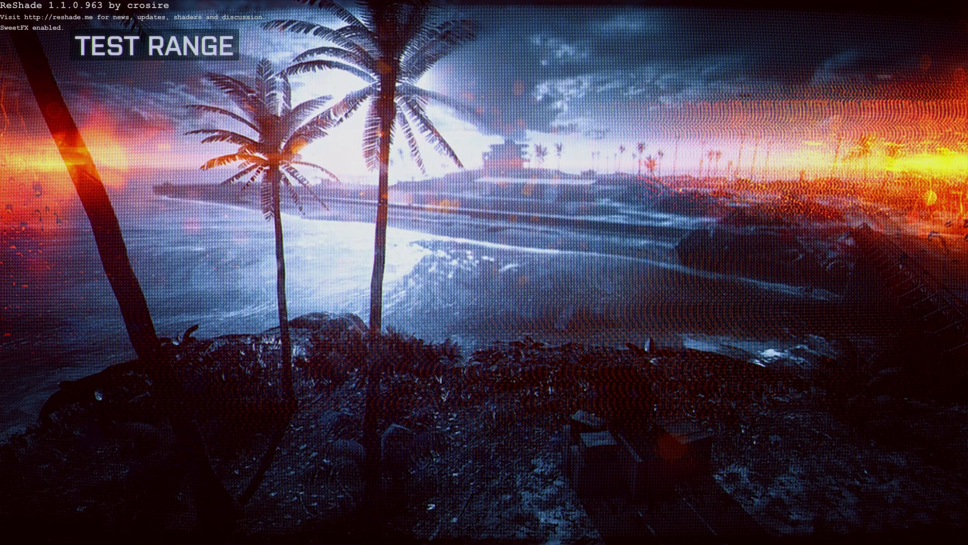
key("Scroll_Lock")
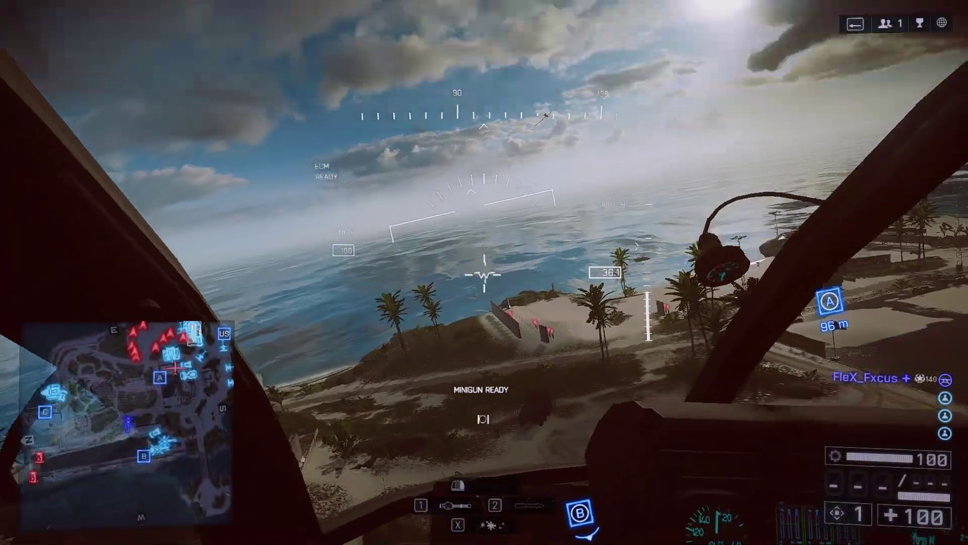
Switch the helicopter to the external view and toggle SweetFX off and back on in flight to compare the island scenery.
key("c")
key("a")
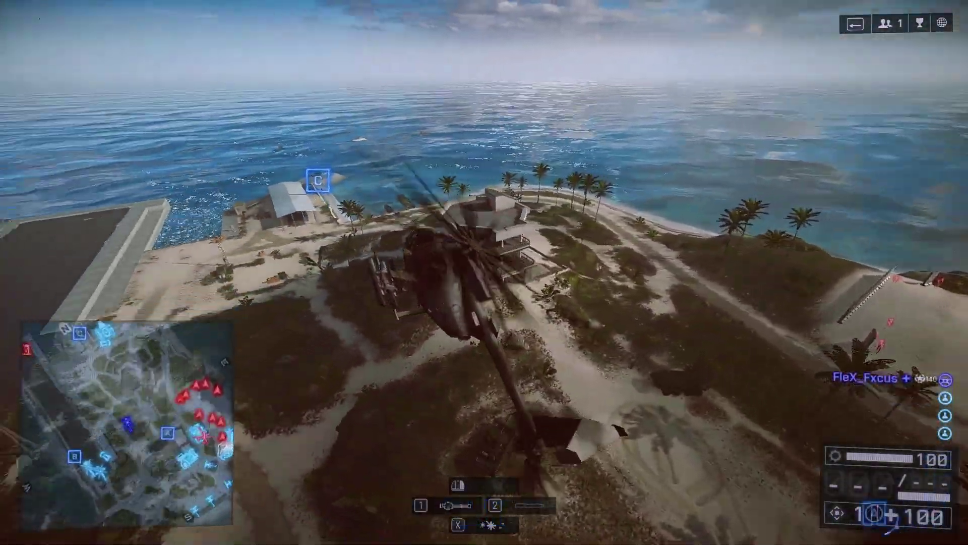
key("Scroll_Lock")
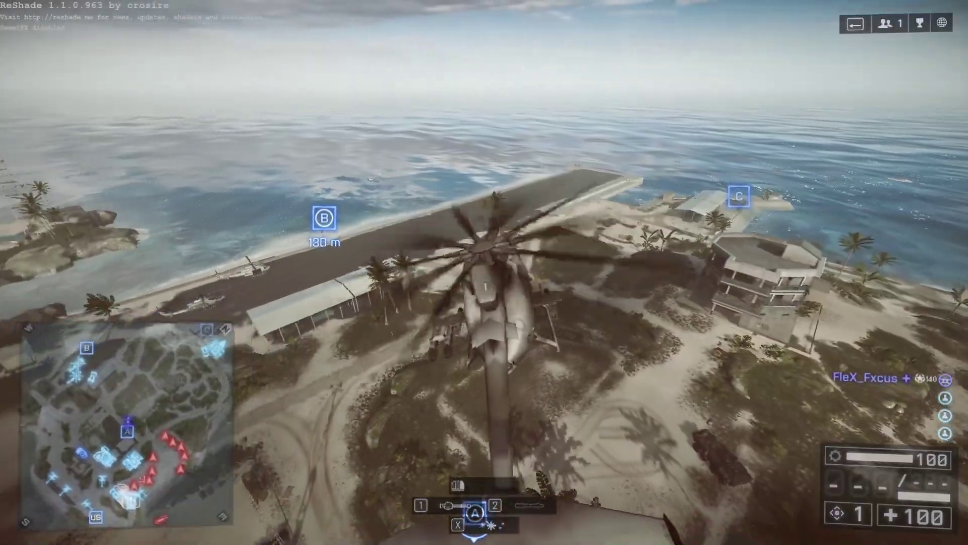
key("w")
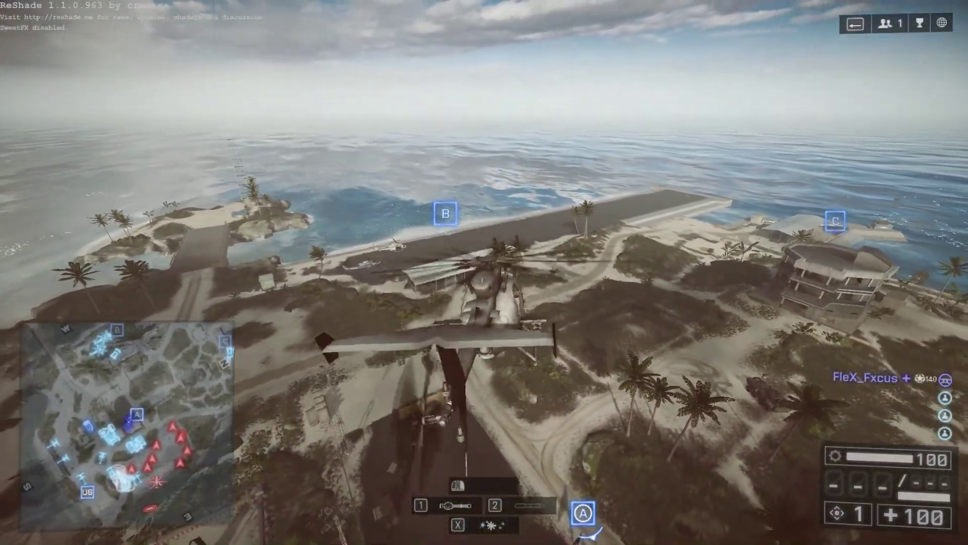
key("d")
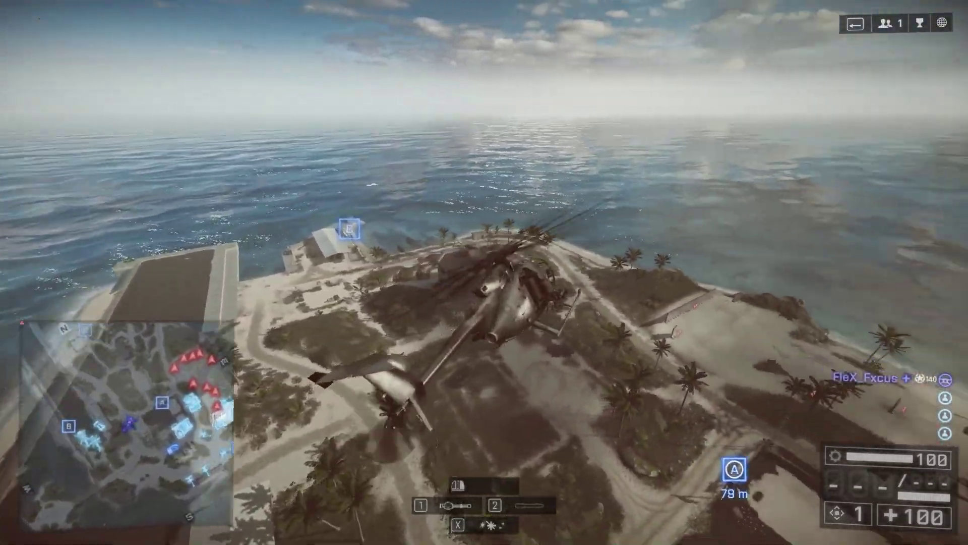
key("Scroll_Lock")
key("w")
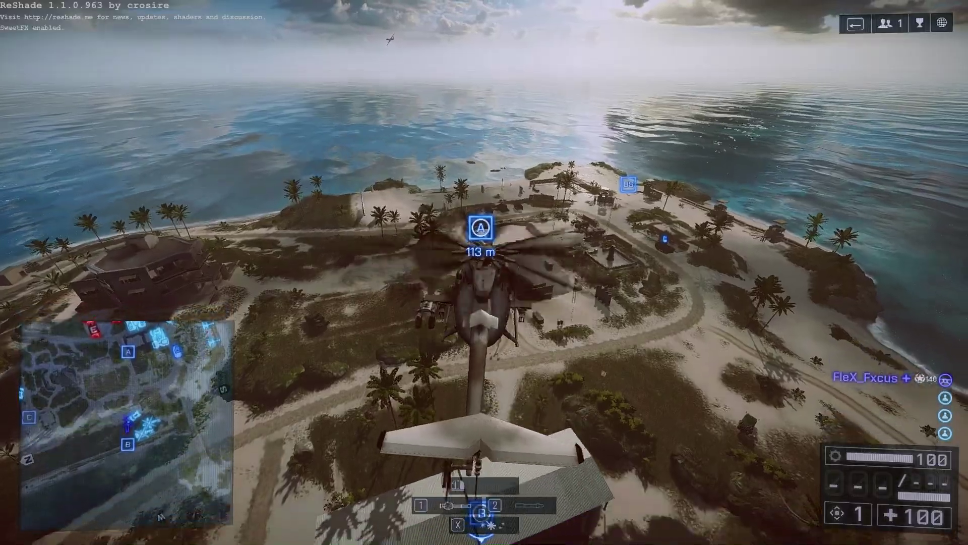
Fly the helicopter in external view past the metal-roofed hangar and the concrete building to examine the enabled effects.
key("d")
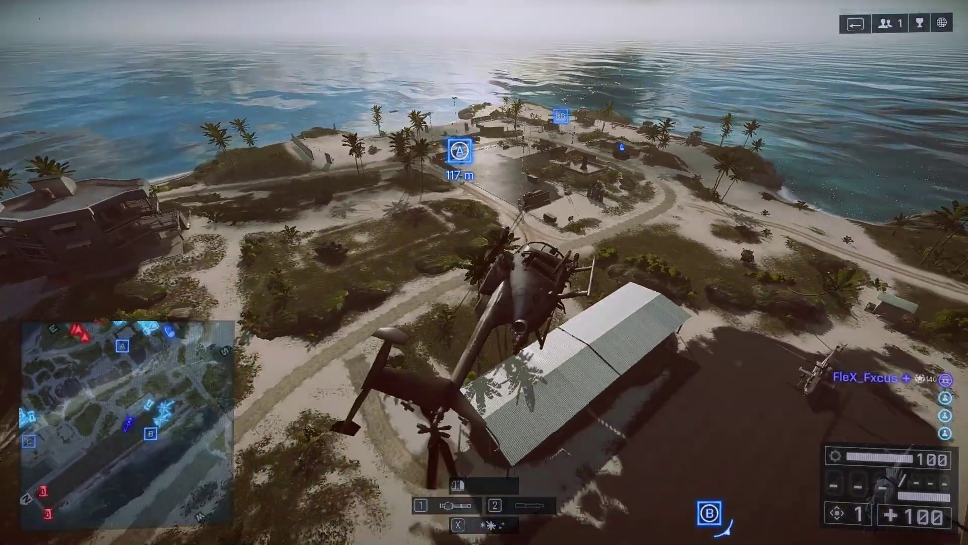
key("d")
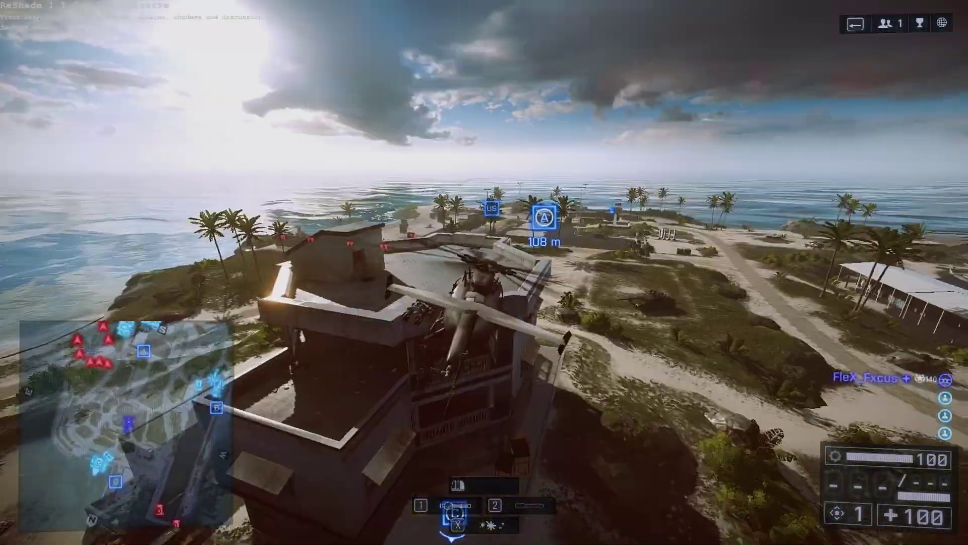
key("w")
Switch to the cockpit view and fly low around the walled beach target range to examine the effects up close.
key("c")
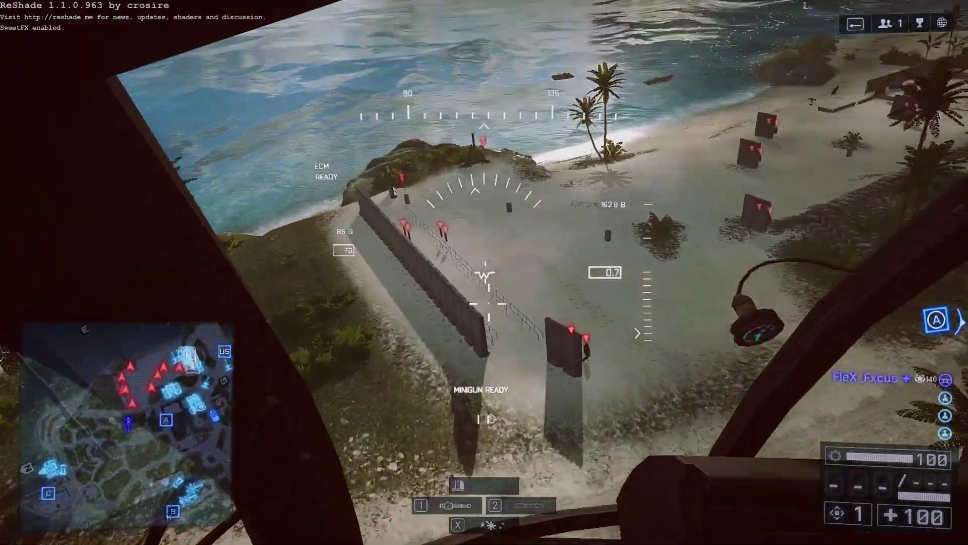
key("a")
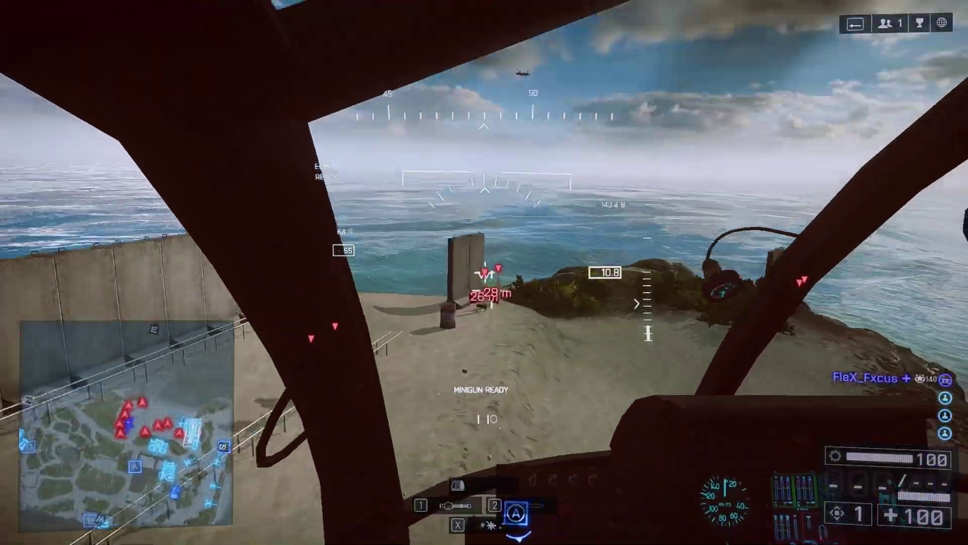
key("a")
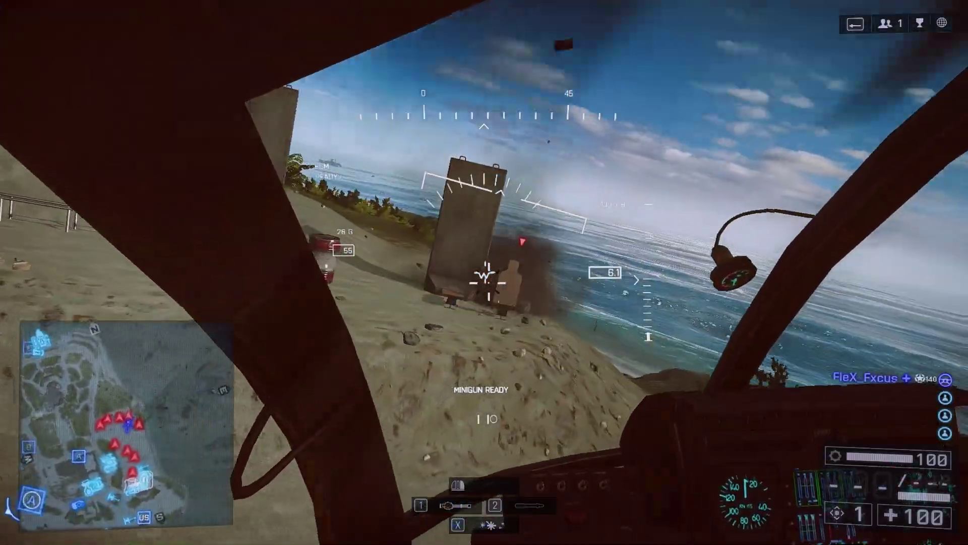
key("a")
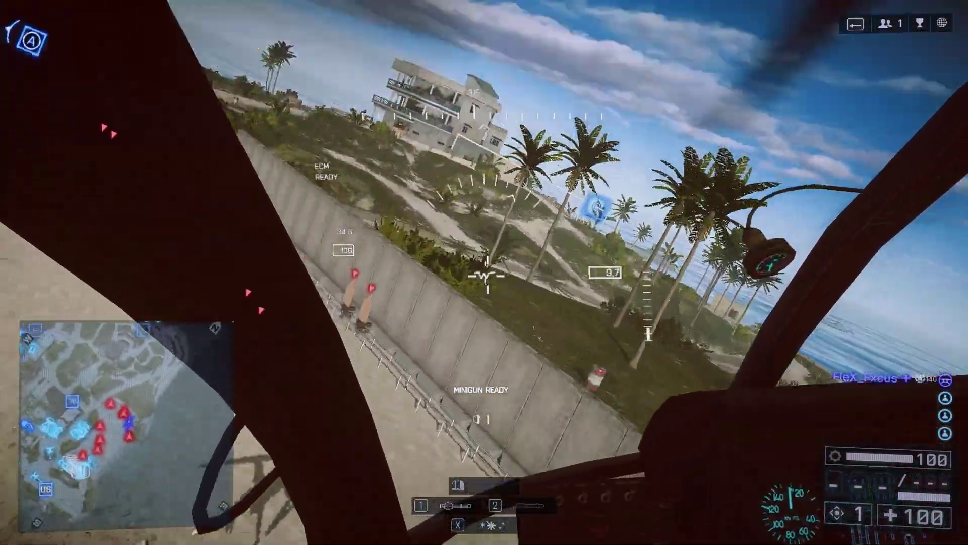
key("d")
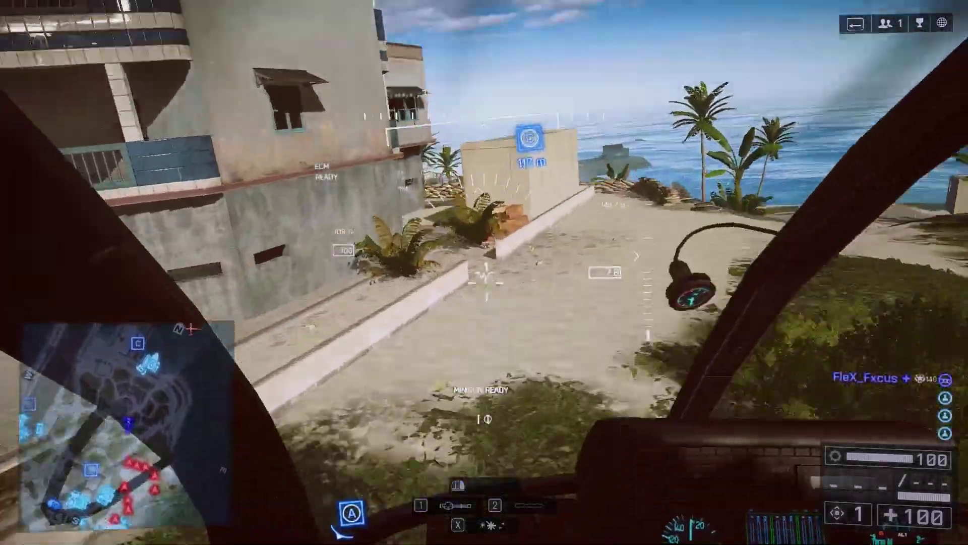
Fly in cockpit view around the concrete building and back over the beach targets to examine shadows, sand and water.
key("a")
key("a")
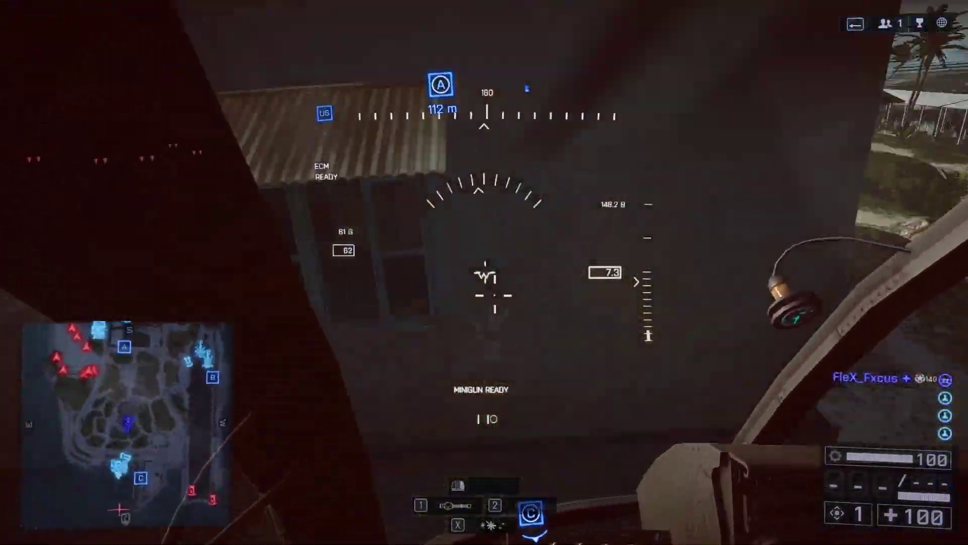
key("w")
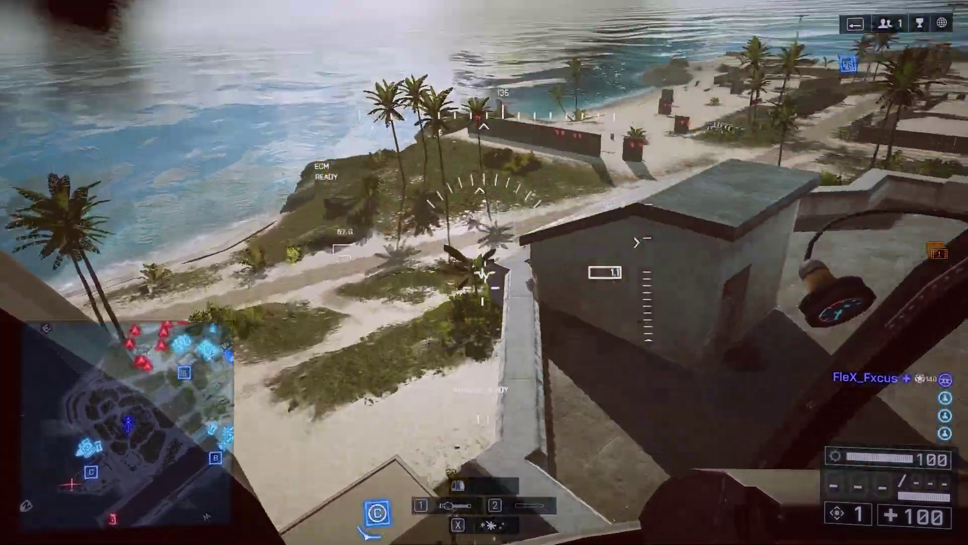
key("w")
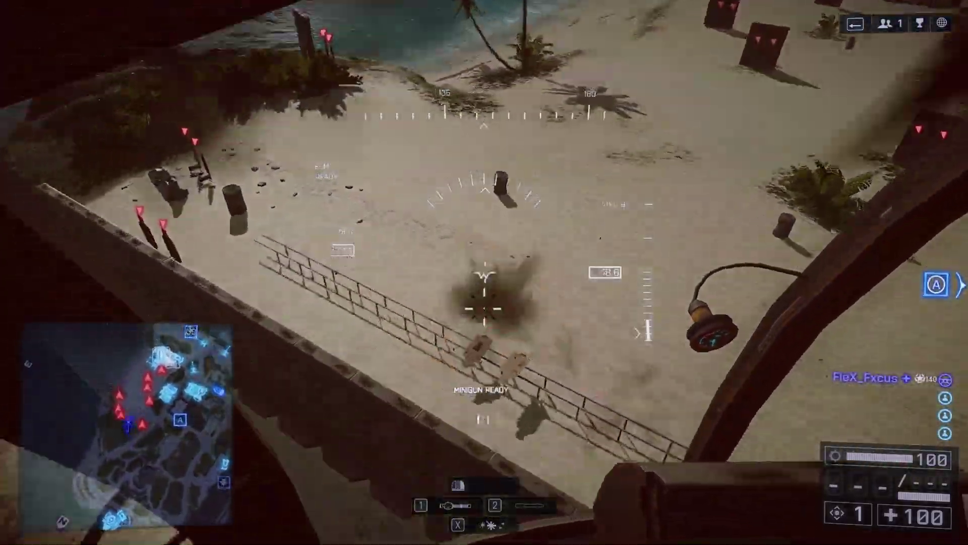
key("d")
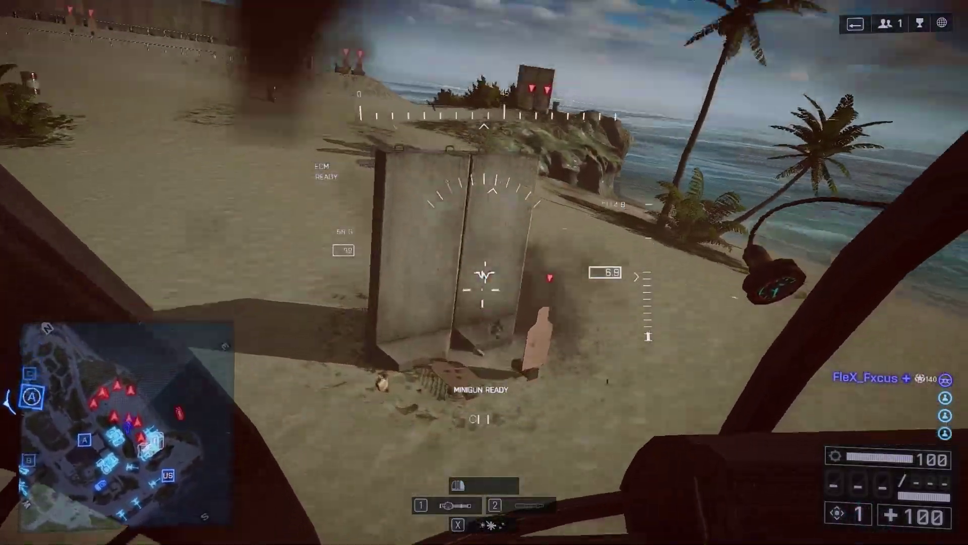
key("a")
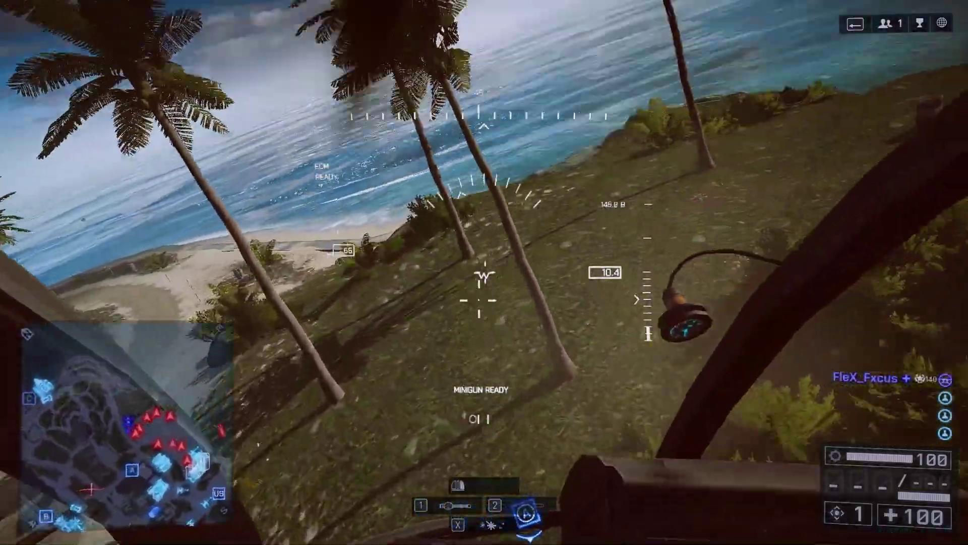
Return to the external view and fly between the palm trees toward the target range wall to examine the scenery.
key("c")
key("d")
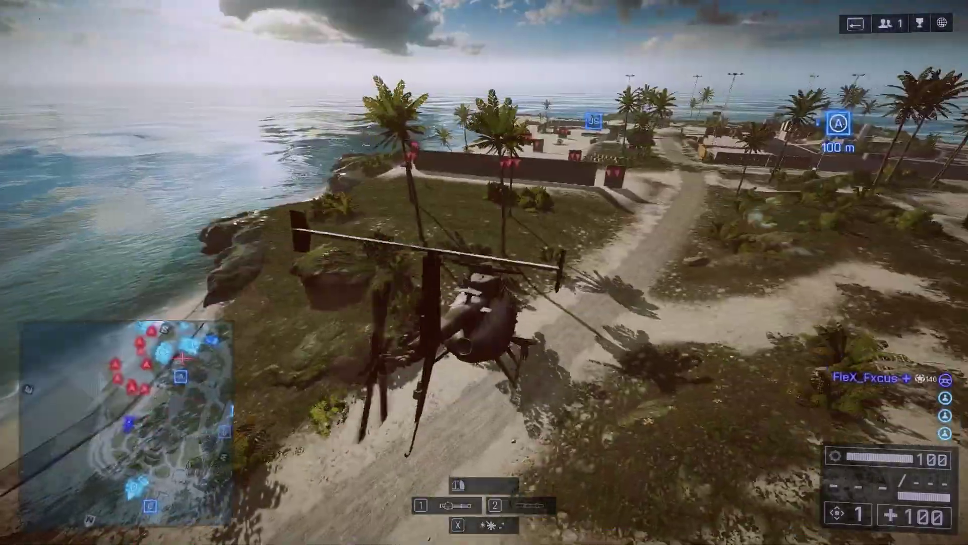
key("w")
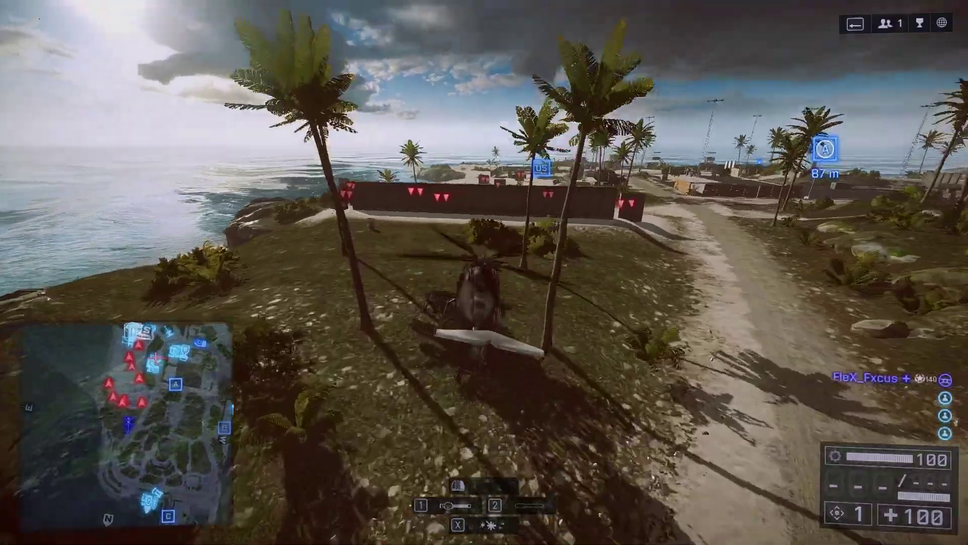
key("d")
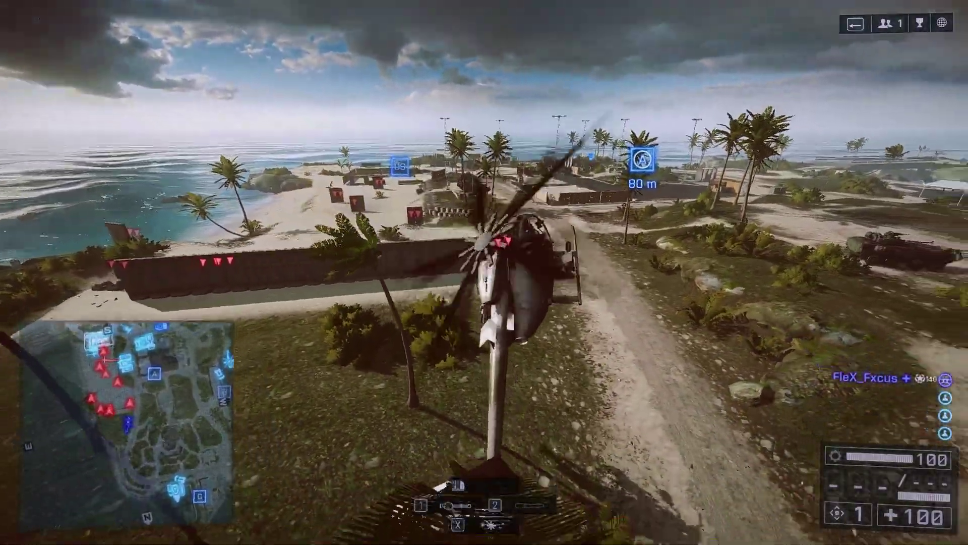